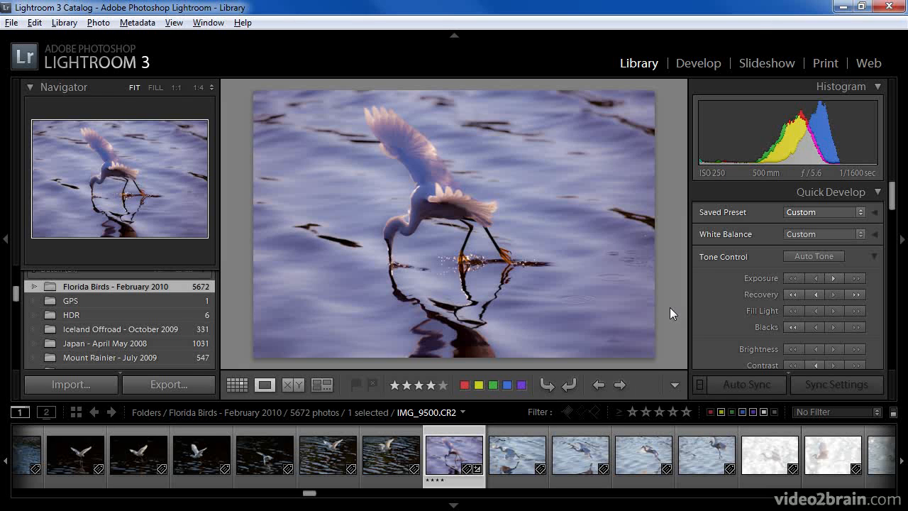
- Import all photos from the Iceland - October 2009 JPEG folder, adding them to the catalog without moving them
left_click(110, 382)
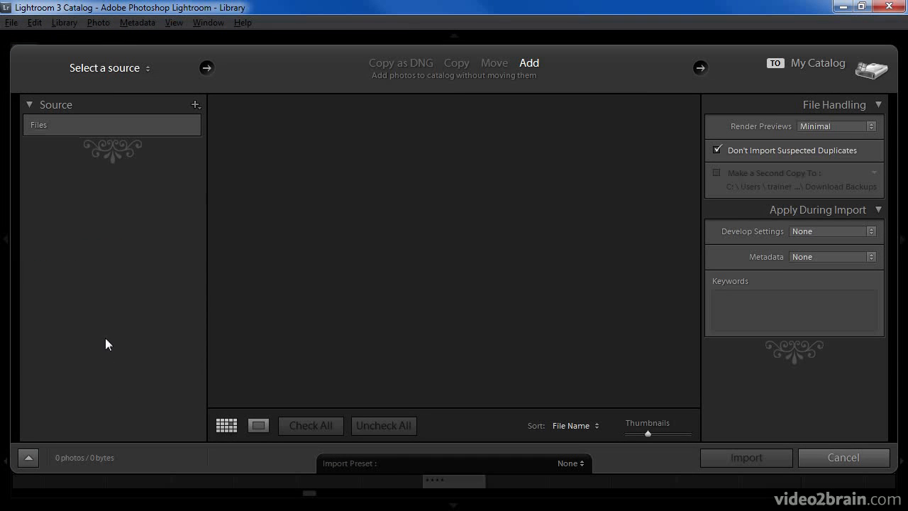
left_click(100, 274)
left_click(90, 232)
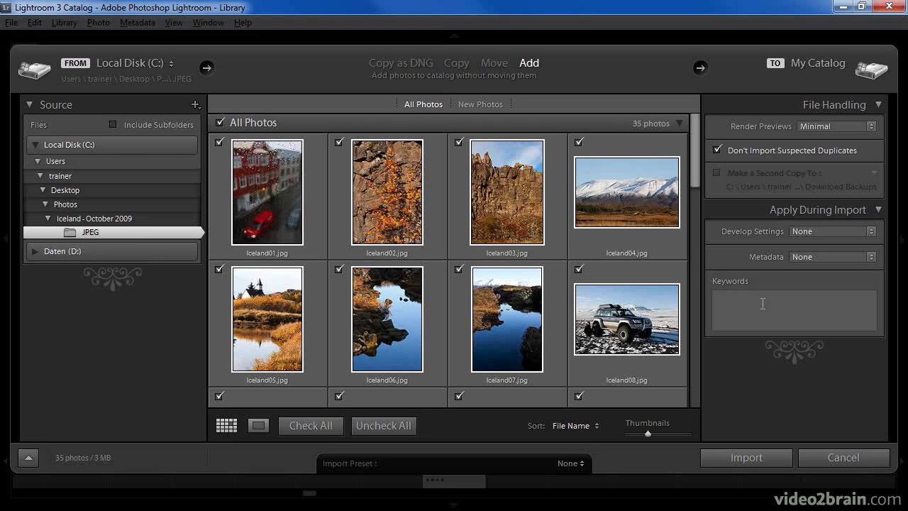
left_click(746, 456)
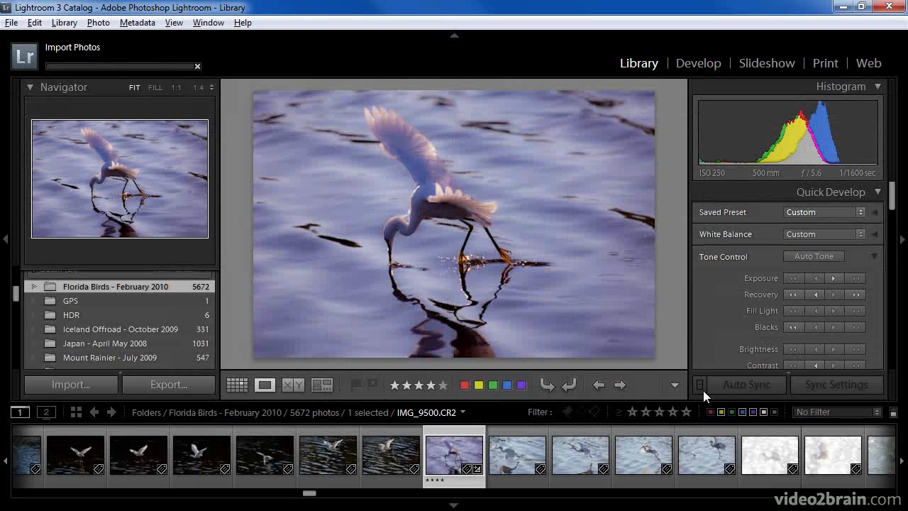
- Paint the keyword Water onto the dark flying-egret photos in the grid with the Painter tool, and return to the single-photo view
left_click(245, 384)
left_click(359, 383)
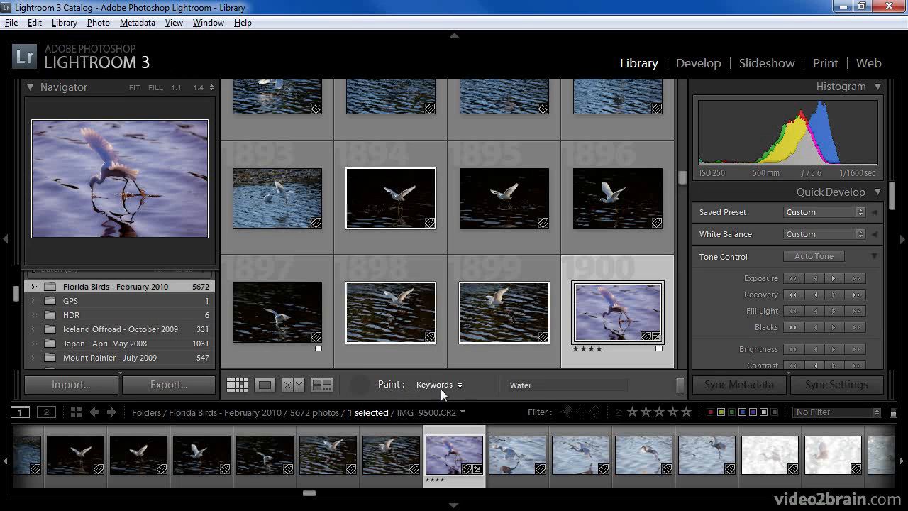
left_click(458, 383)
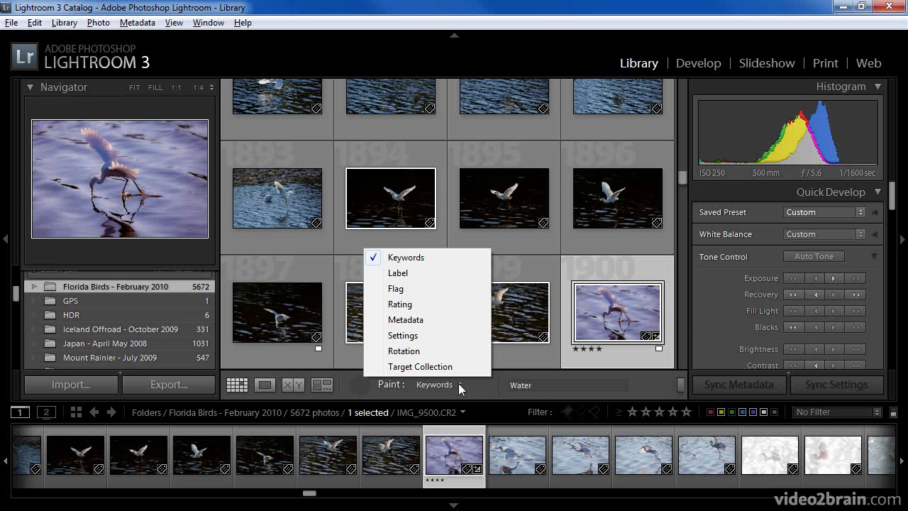
left_click(551, 387)
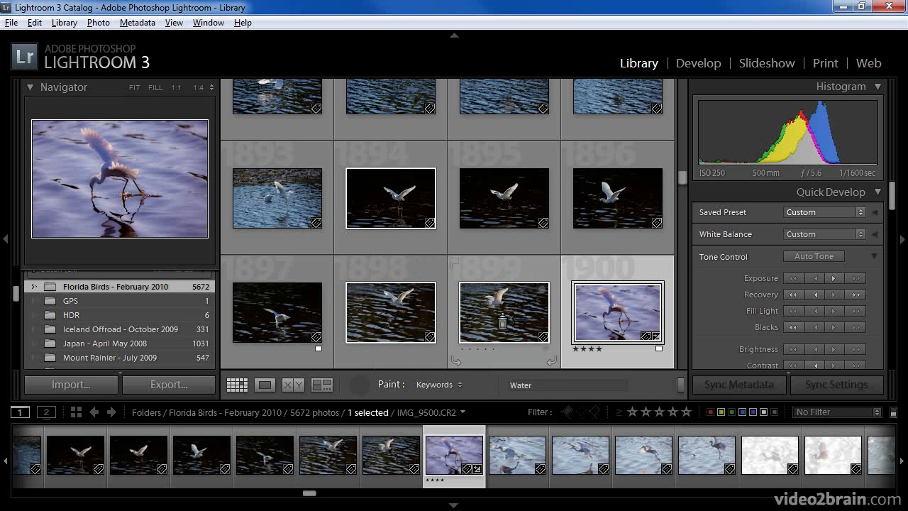
left_click(523, 339)
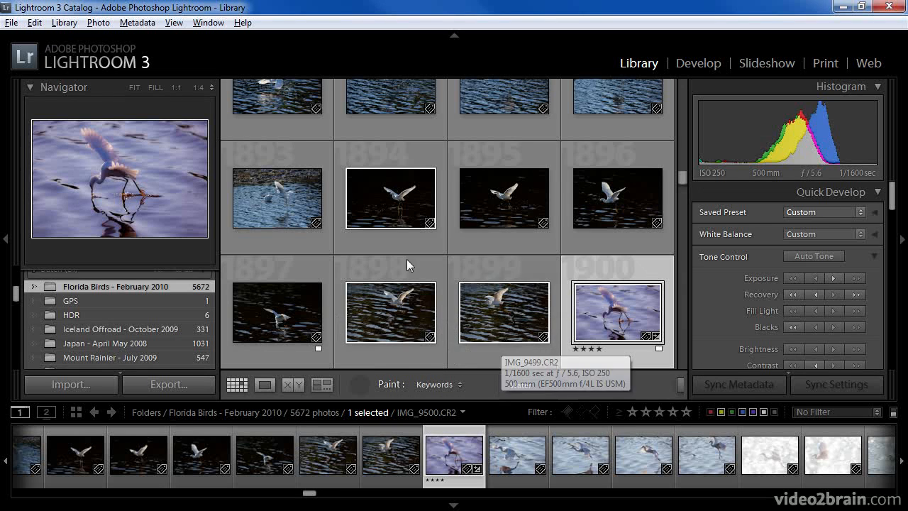
left_click(378, 193)
left_click_drag(380, 196, 612, 207)
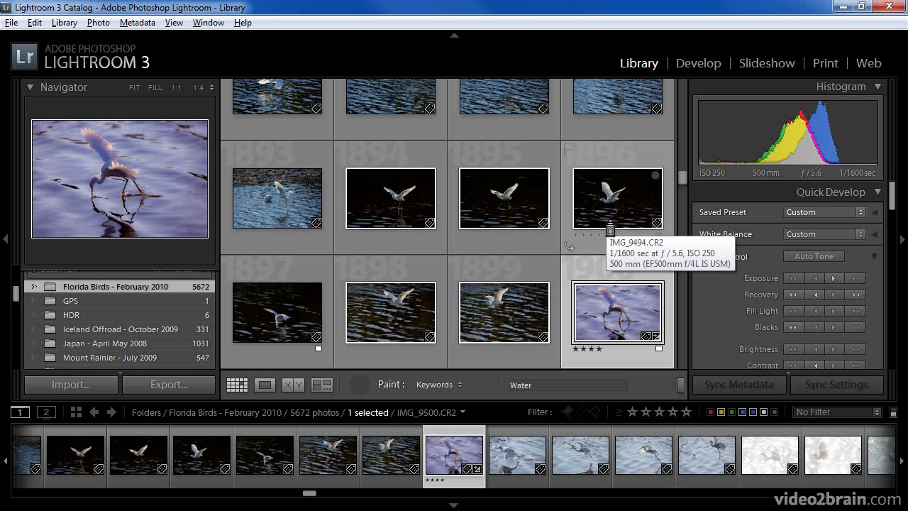
left_click(359, 384)
left_click(273, 389)
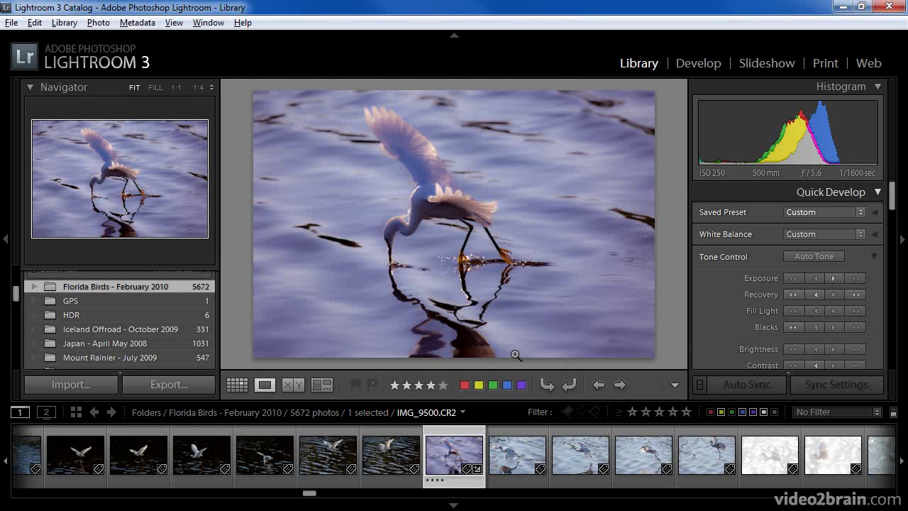
- Add the keywords feeding and Snowy Egret > bird > animal to the photo IMG_9500.CR2
left_click_drag(893, 203, 893, 242)
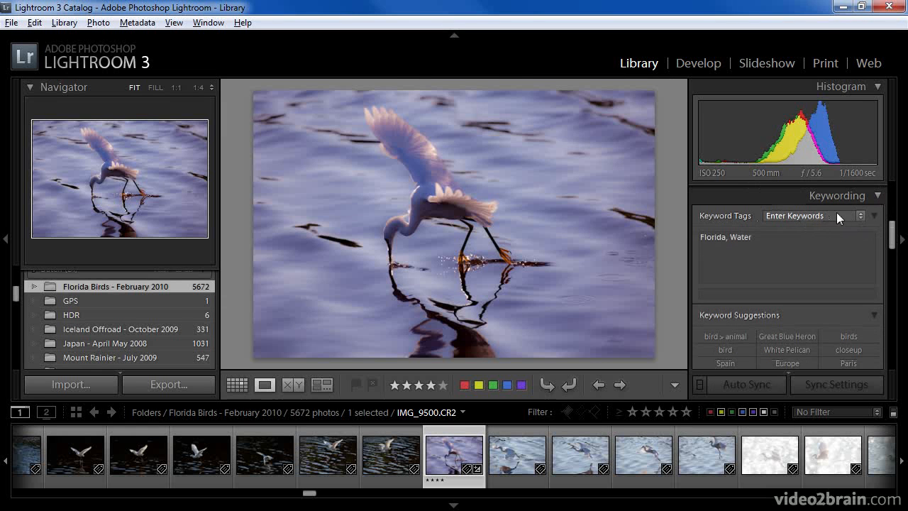
left_click(771, 251)
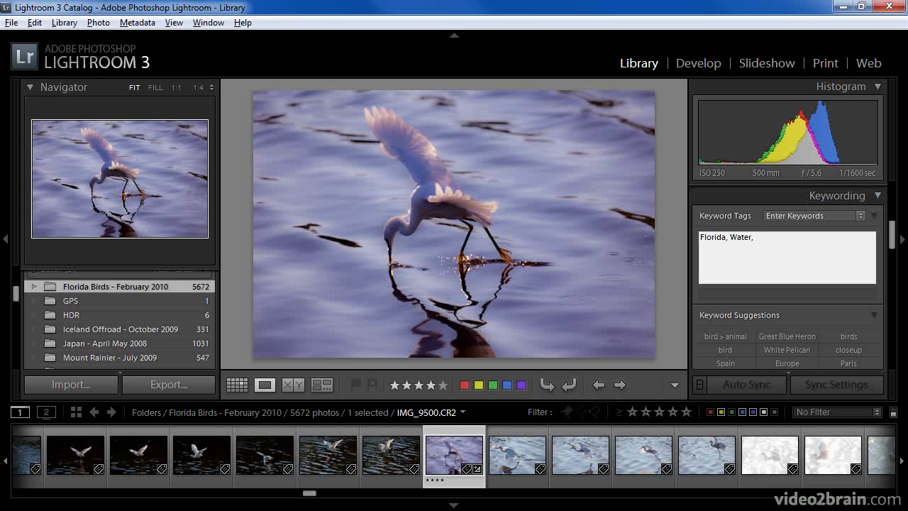
type("feeding")
type(", Snowy Egret > bird")
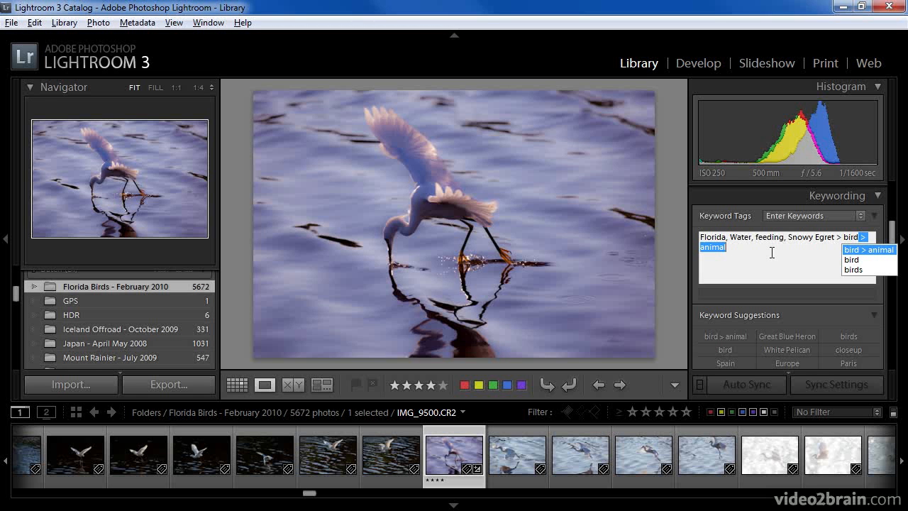
type(" >")
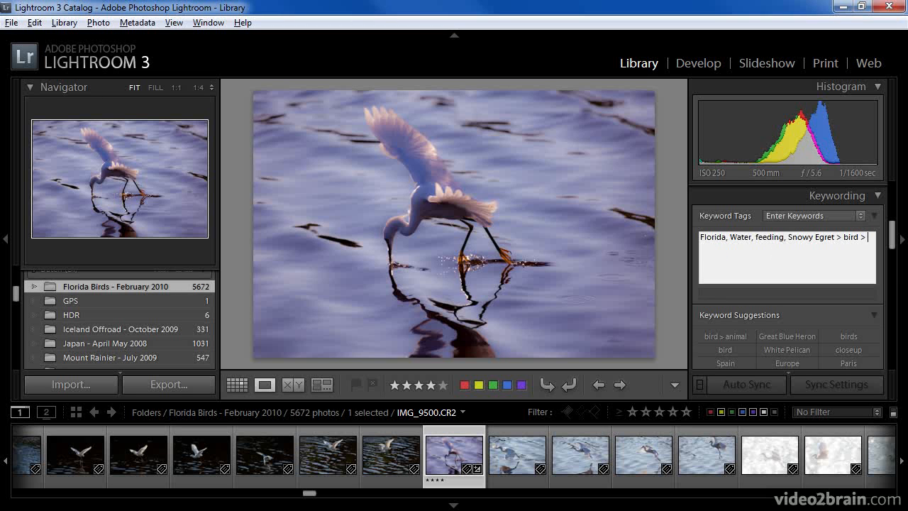
type(" animal")
key("Return")
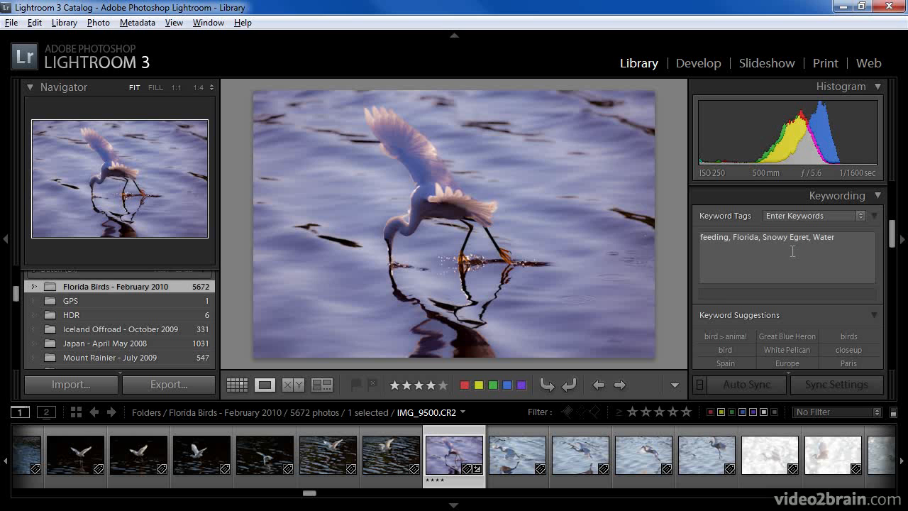
- Add the keyword Snowy Egret to the neighbouring photo IMG_9501.CR2
left_click(513, 457)
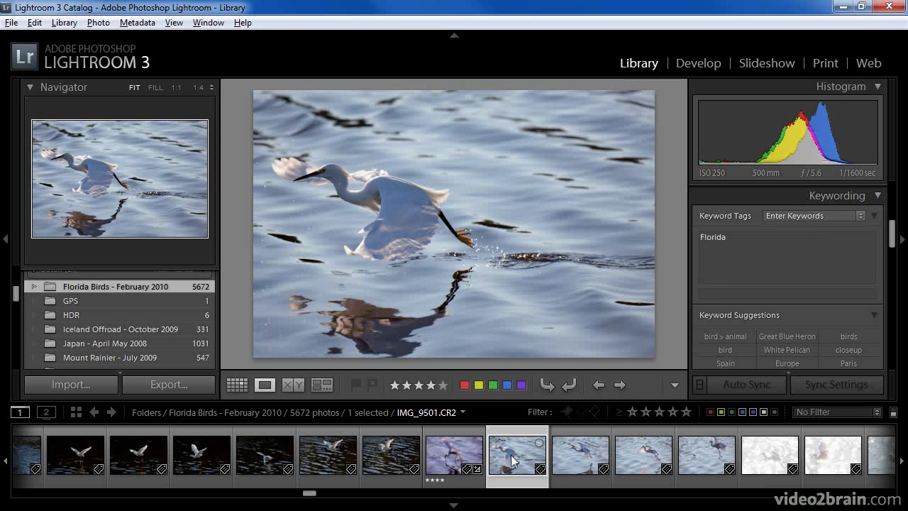
left_click(744, 239)
type(", Snowy Egret")
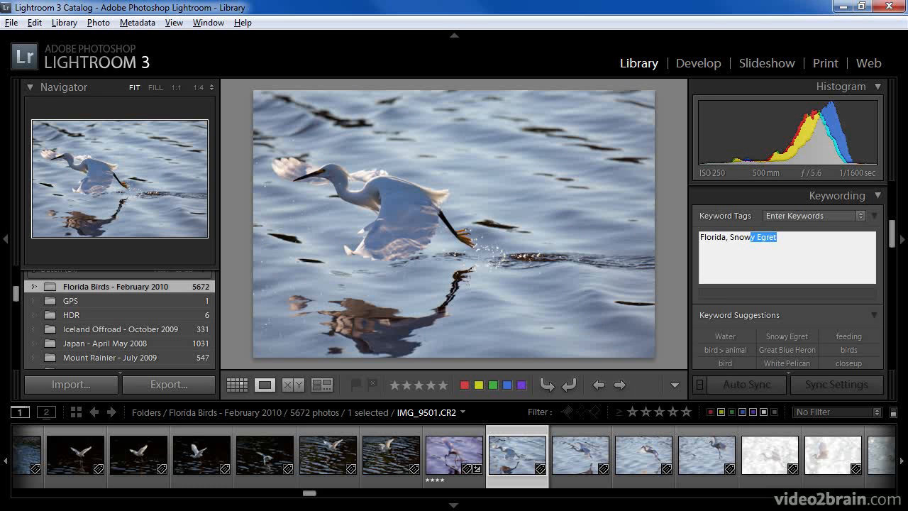
key("Return")
key("Return")
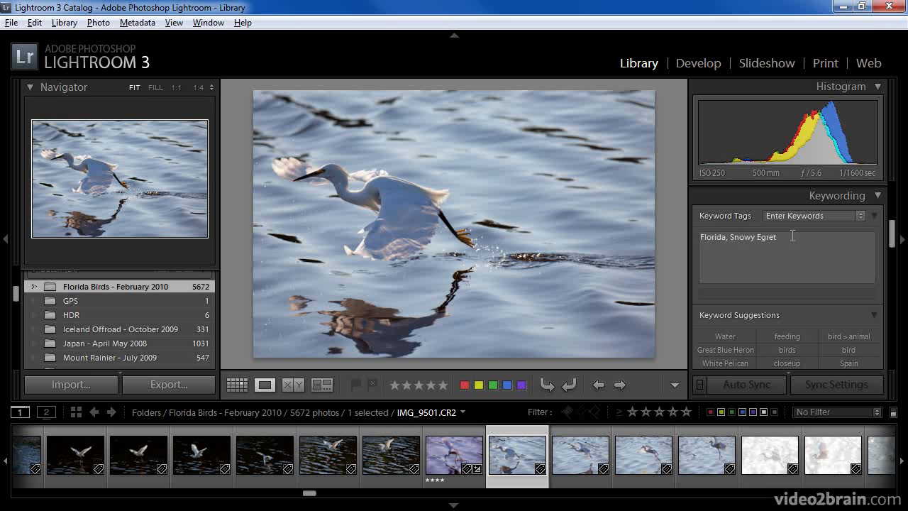
- Review the photo's keyword tags as Keywords & Containing Keywords and as Will Export
left_click(859, 215)
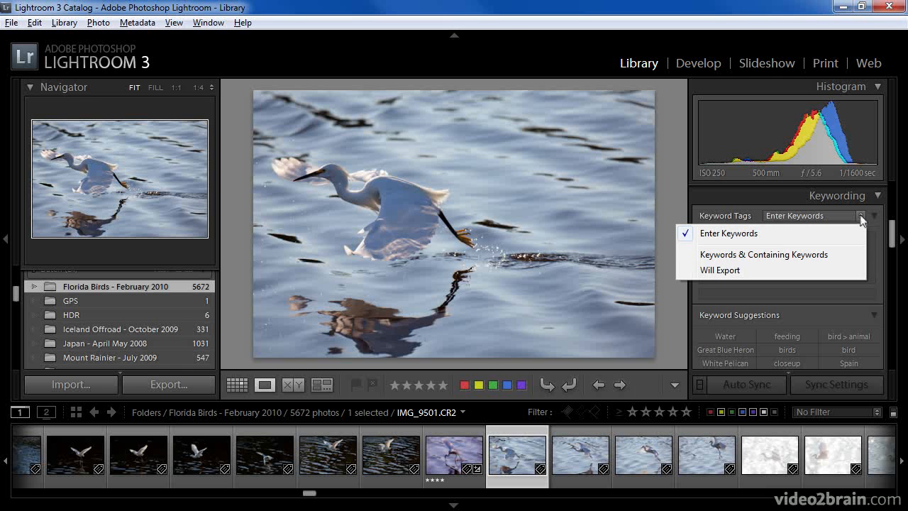
left_click(847, 256)
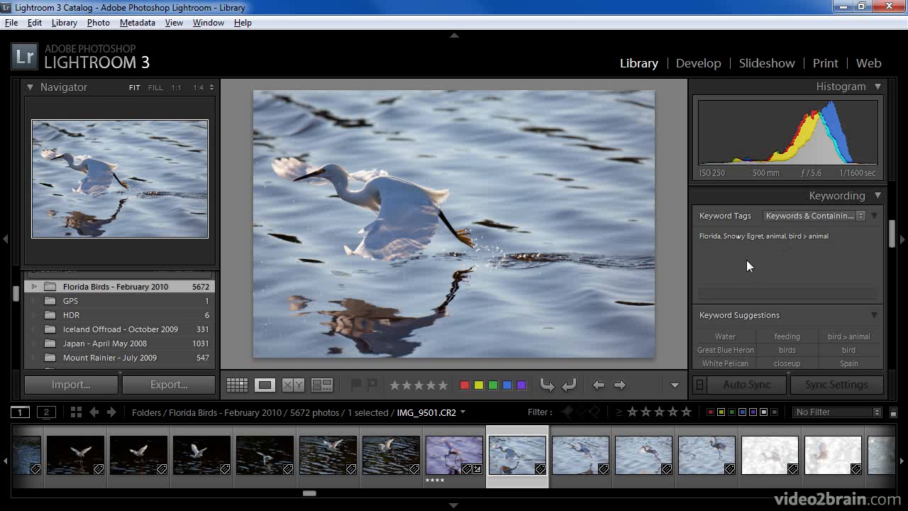
left_click(837, 216)
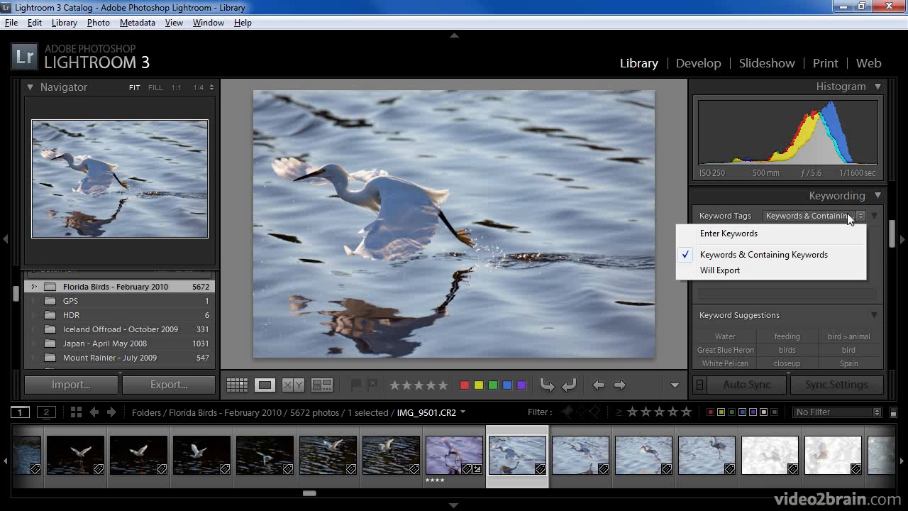
left_click(741, 272)
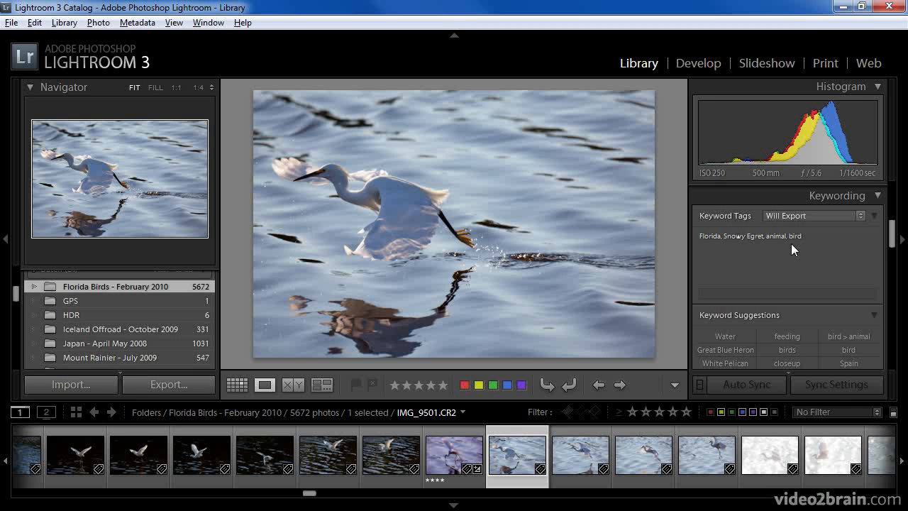
- Return to the photo IMG_9500.CR2 and add the keyword flying to it
left_click(453, 440)
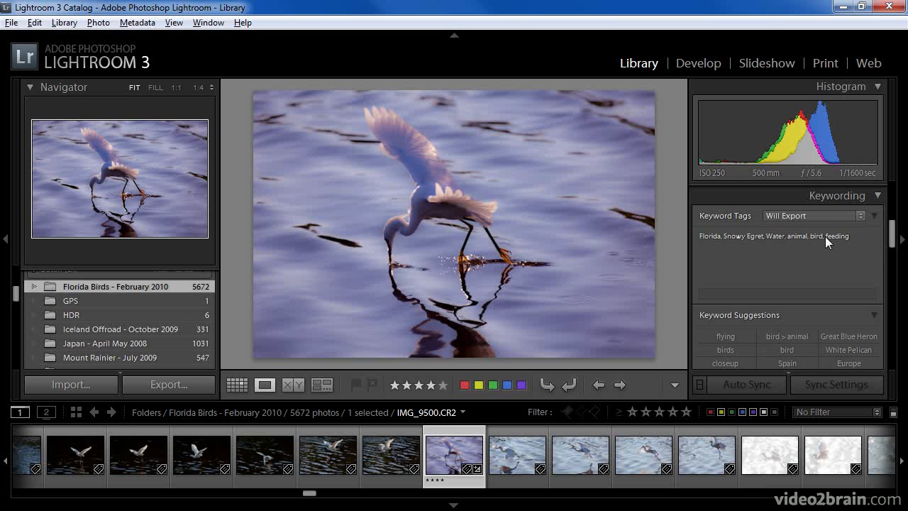
left_click(809, 215)
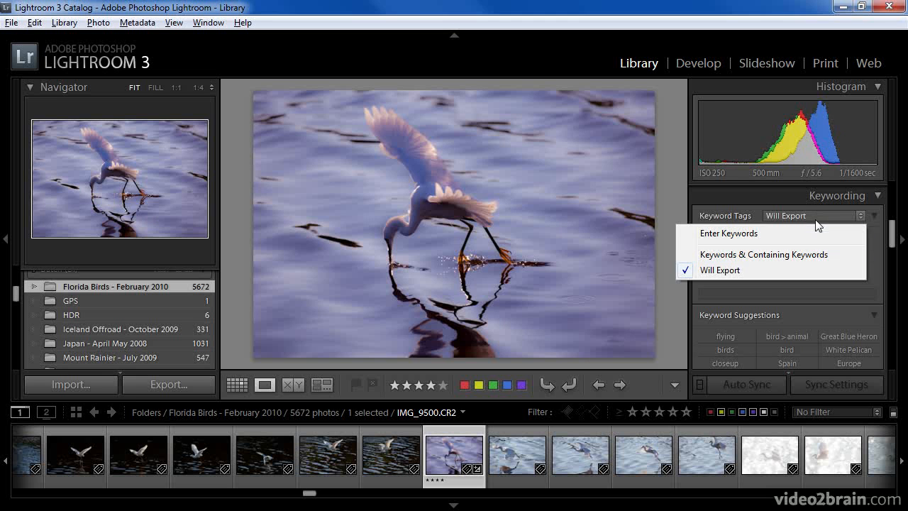
left_click(817, 221)
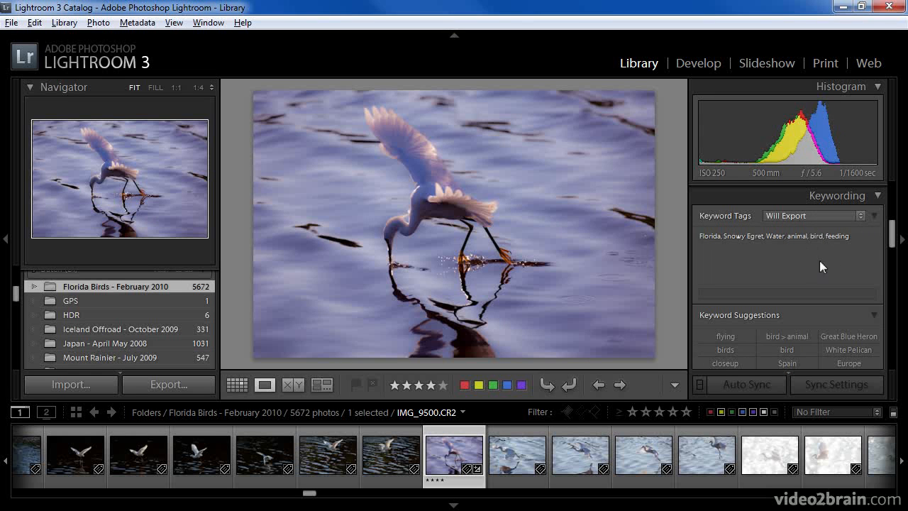
left_click(764, 293)
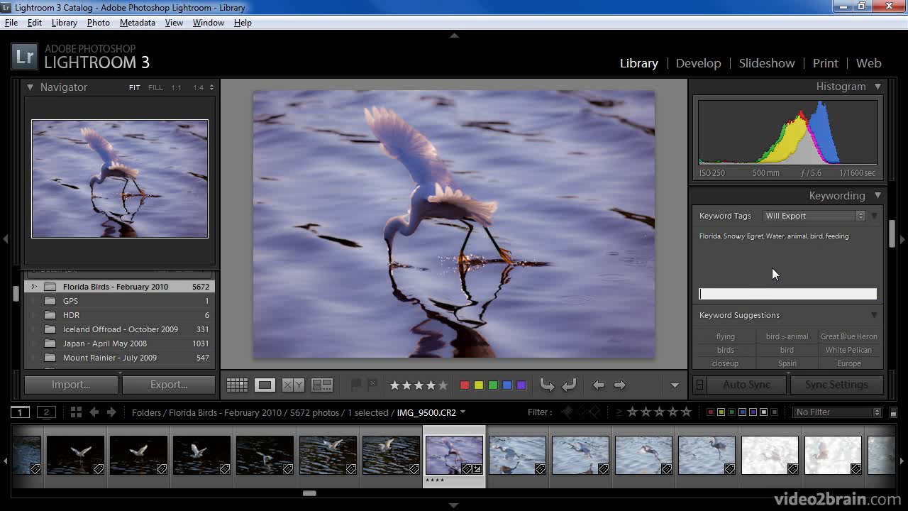
type("flying")
key("Return")
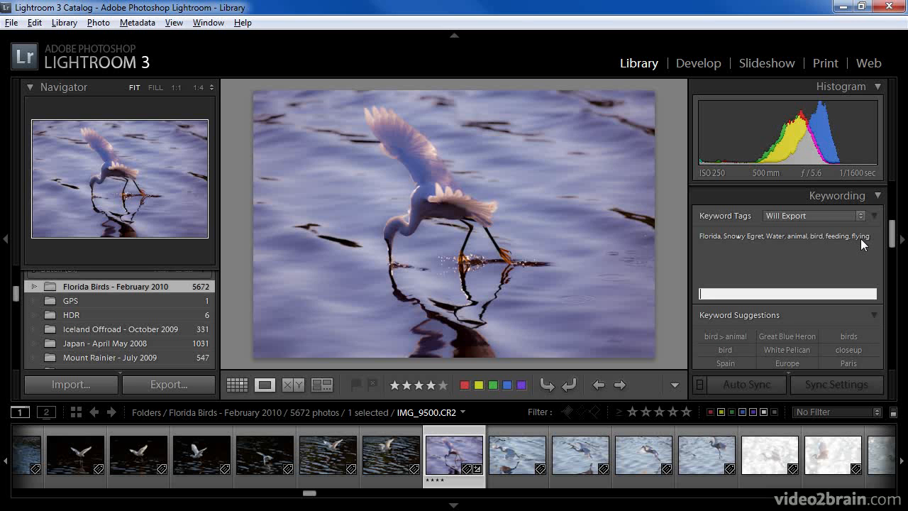
- Switch the keyword set to Recent Keywords
left_click_drag(892, 231, 893, 246)
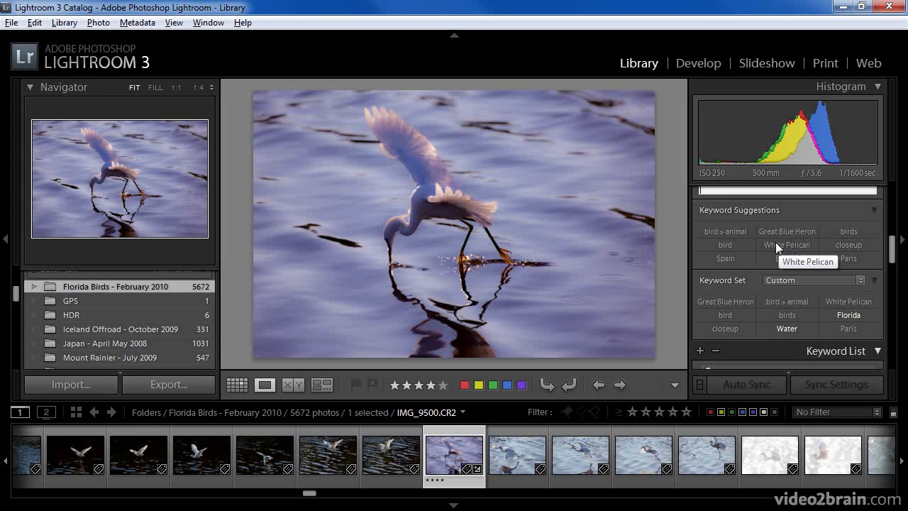
left_click_drag(892, 244, 892, 259)
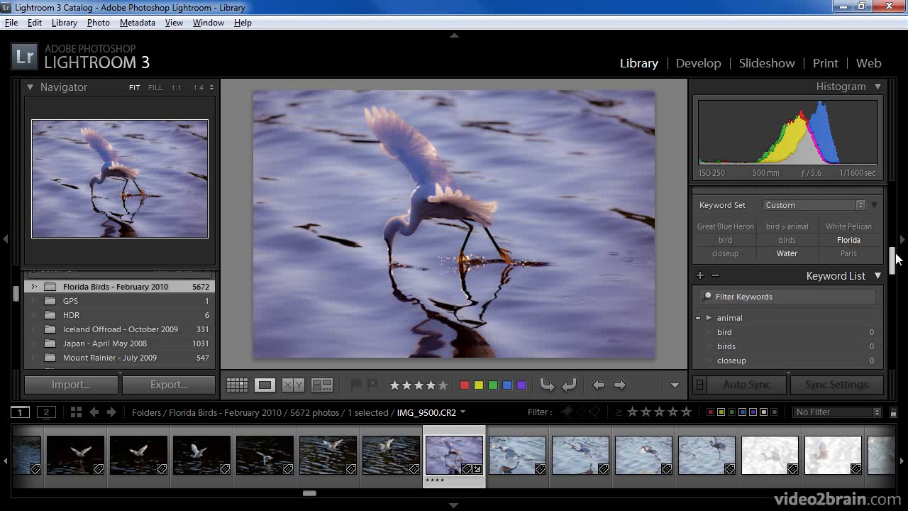
left_click(860, 204)
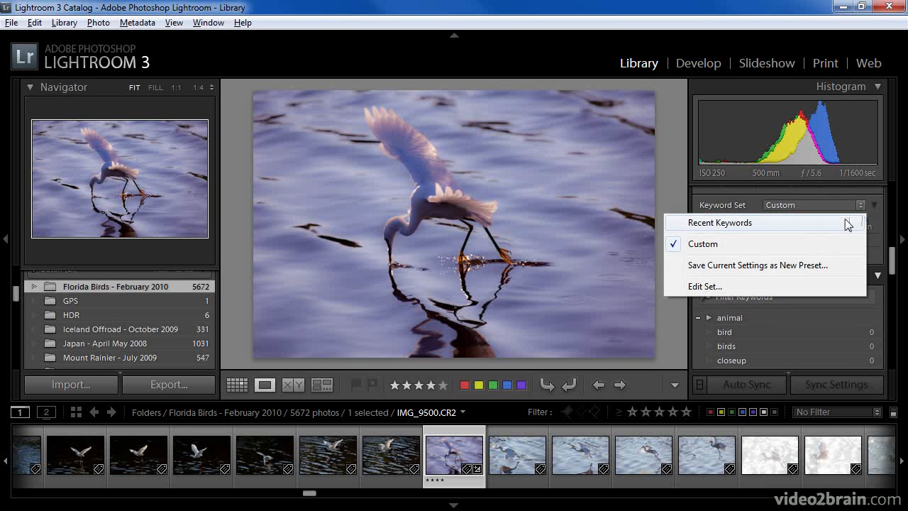
left_click(846, 222)
- Examine the keyword set's editing options, including saving the current settings as a new preset, and leave without saving
left_click(859, 204)
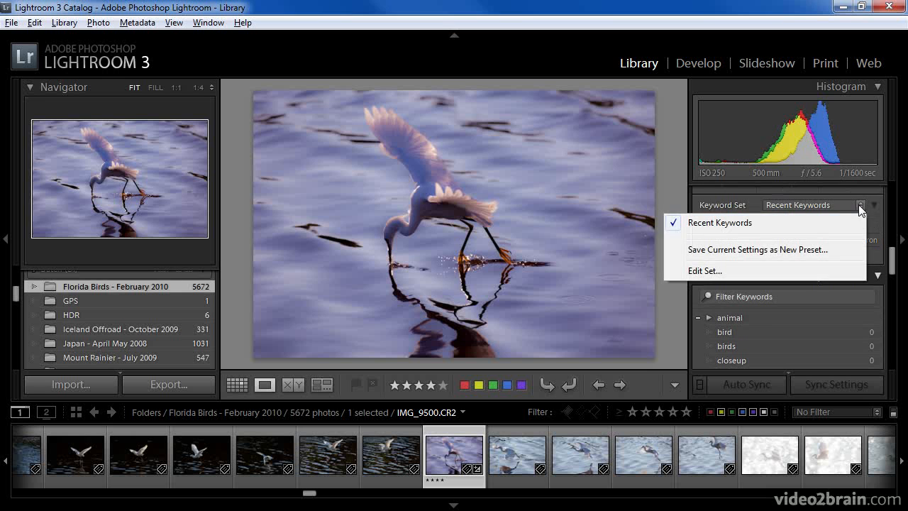
left_click(751, 270)
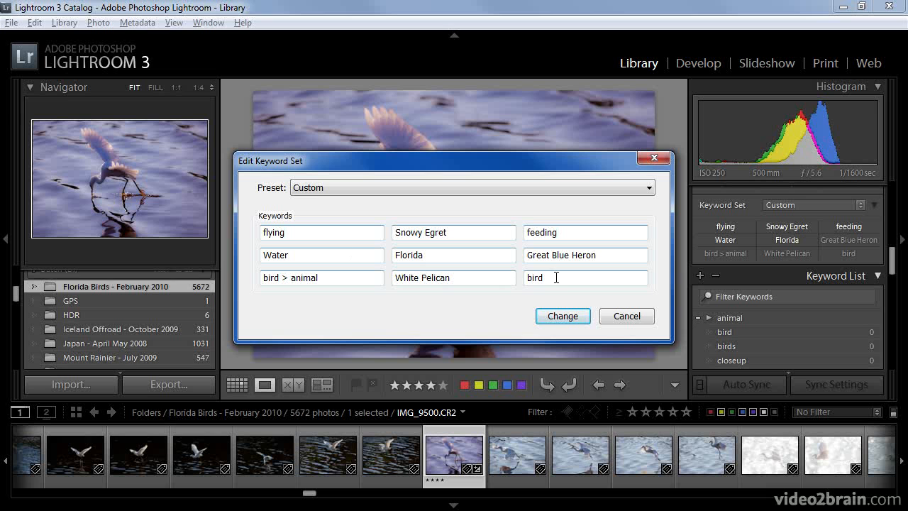
left_click(598, 185)
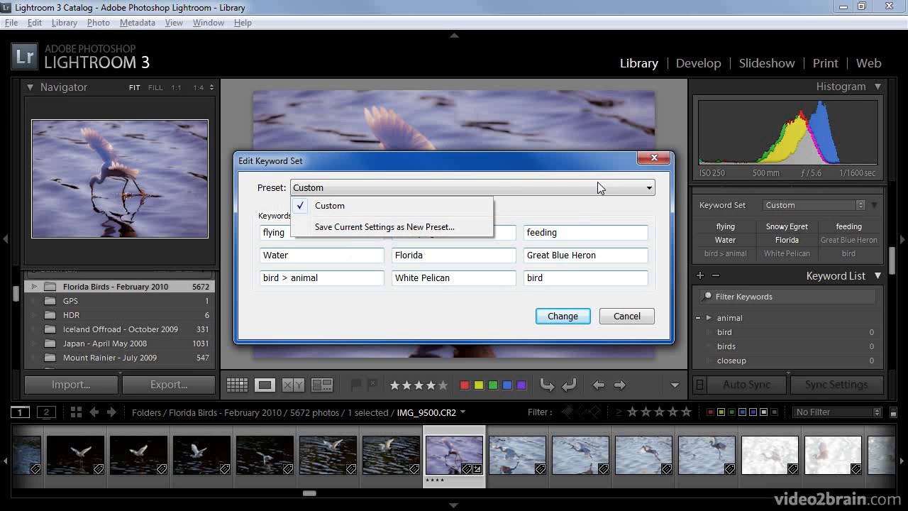
left_click(452, 227)
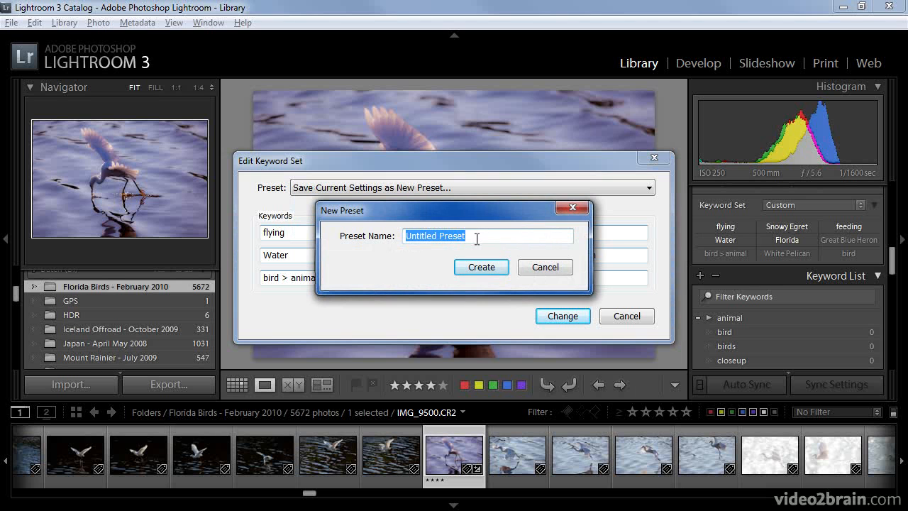
left_click(540, 270)
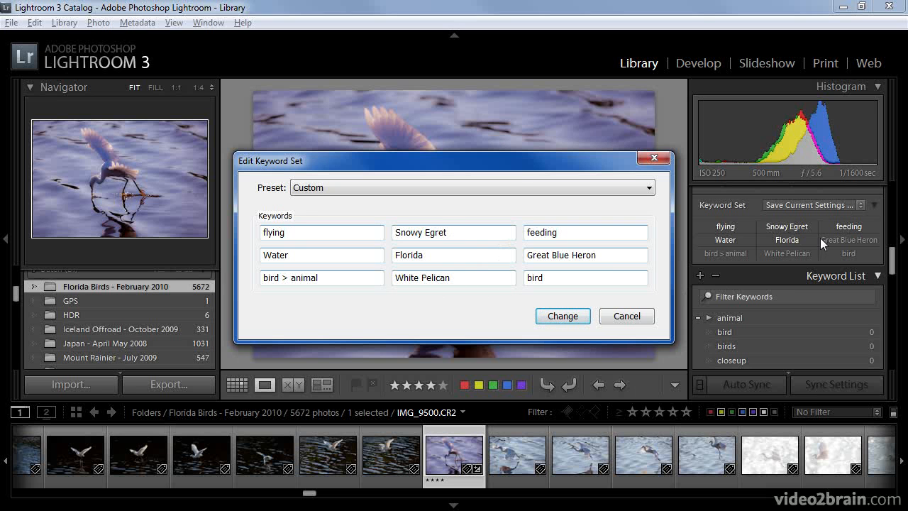
left_click(627, 316)
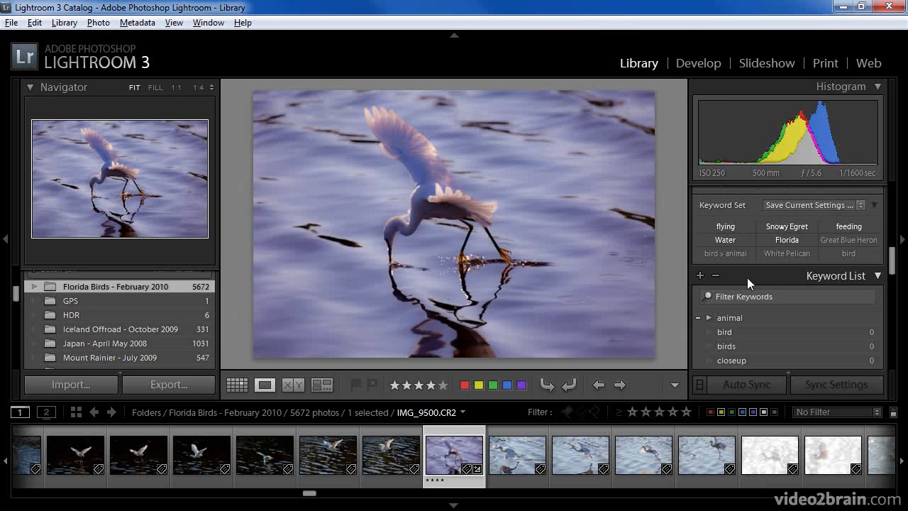
- Review the available keyword set choices without changing the current set
left_click(860, 205)
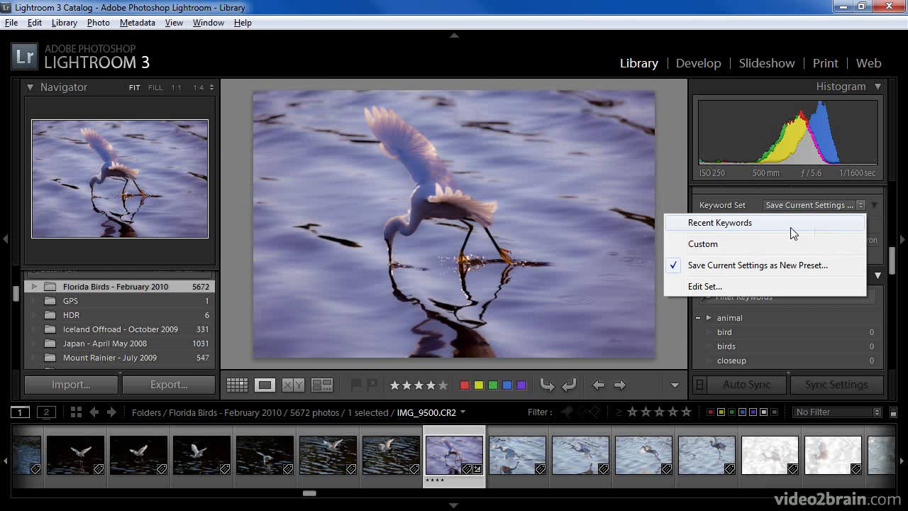
left_click(860, 205)
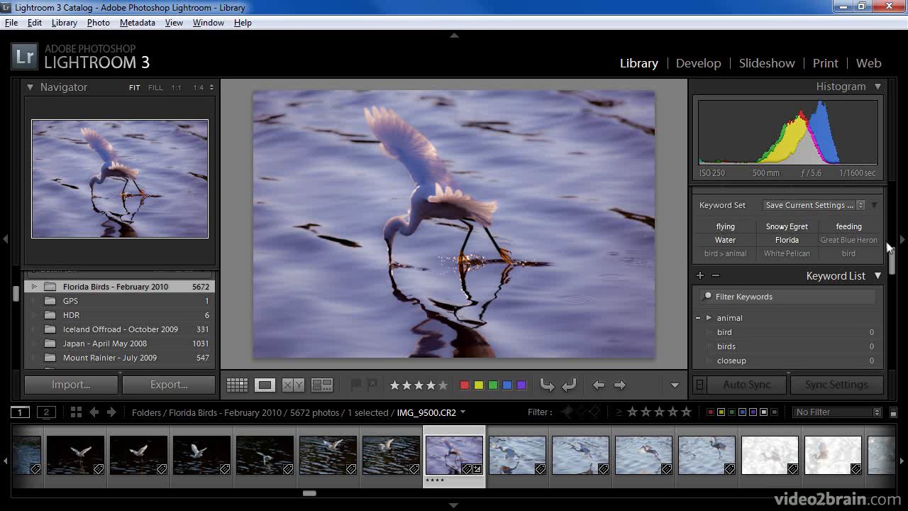
- Assign the keyword birds to the photo through the Keyword List, and remove that keyword from the photo again
left_click_drag(892, 256, 895, 269)
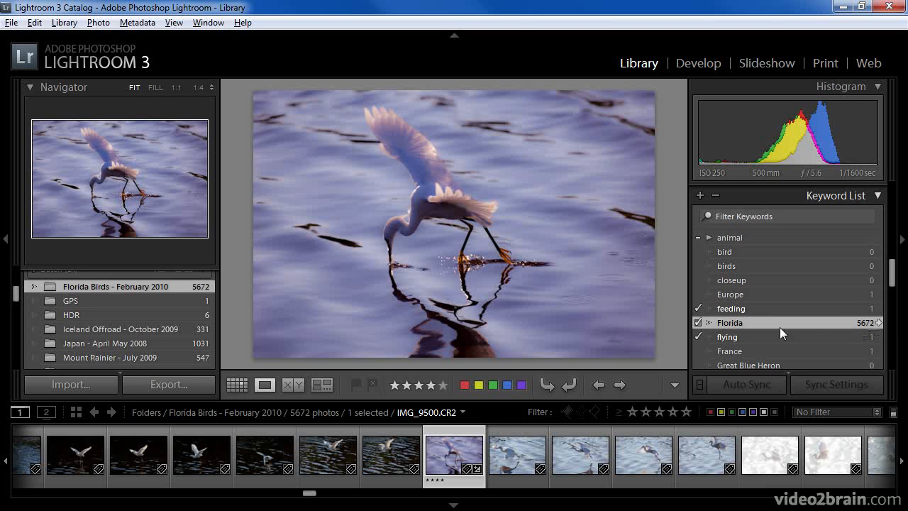
left_click(698, 266)
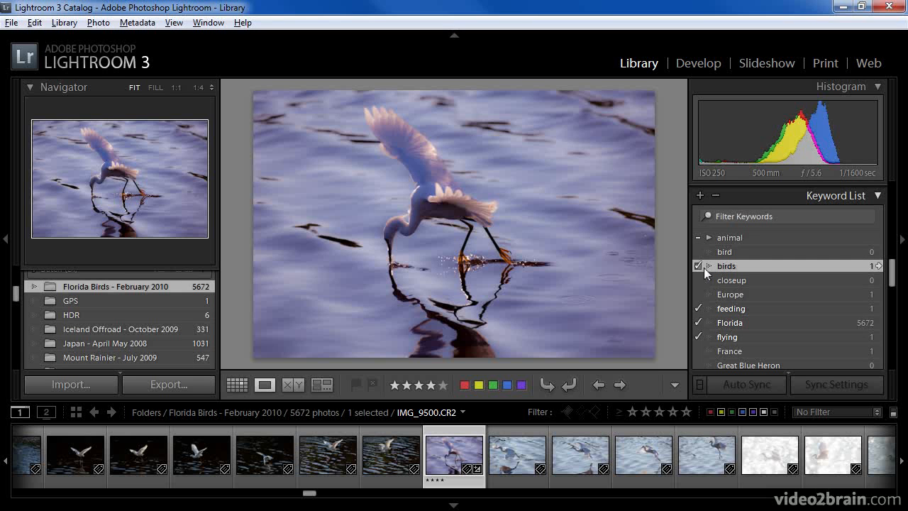
left_click(697, 266)
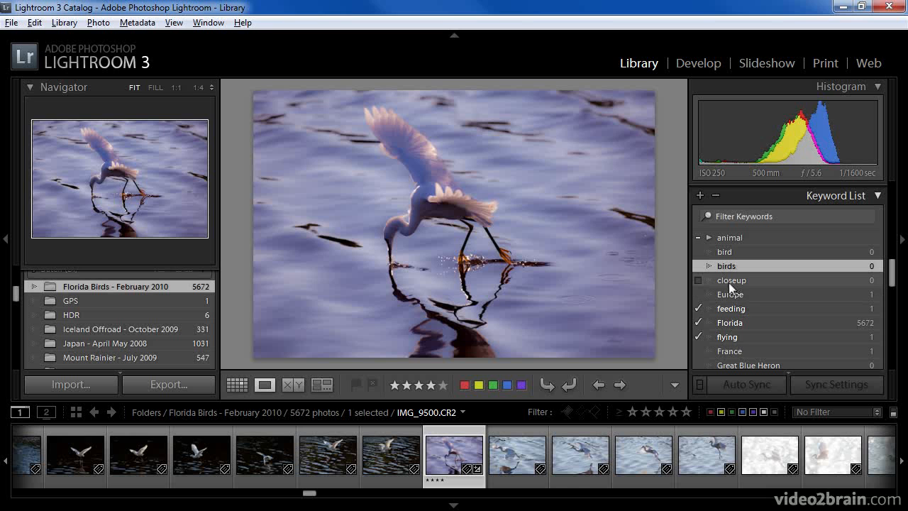
- Expand the animal keyword in the Keyword List and examine the assignment marks of animal and its nested bird keyword
left_click(708, 238)
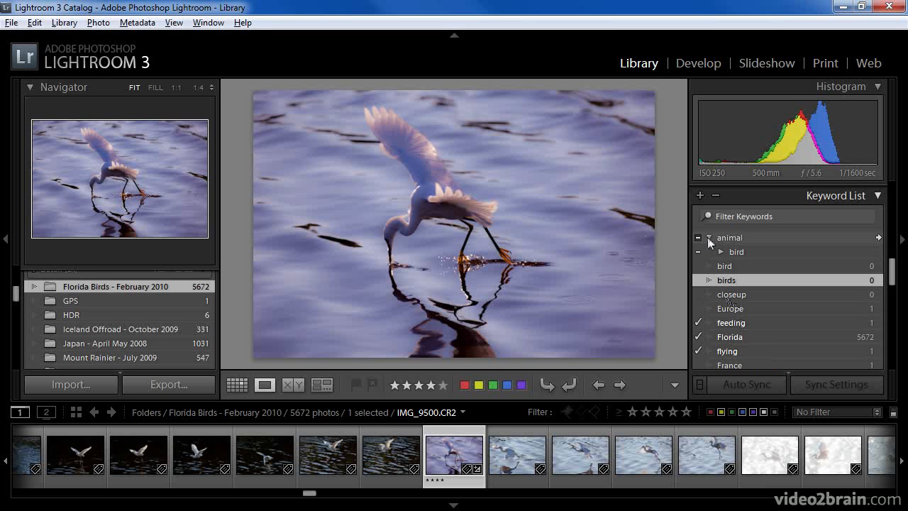
left_click(709, 238)
left_click(708, 238)
left_click(699, 236)
left_click(698, 237)
left_click(698, 252)
left_click(698, 238)
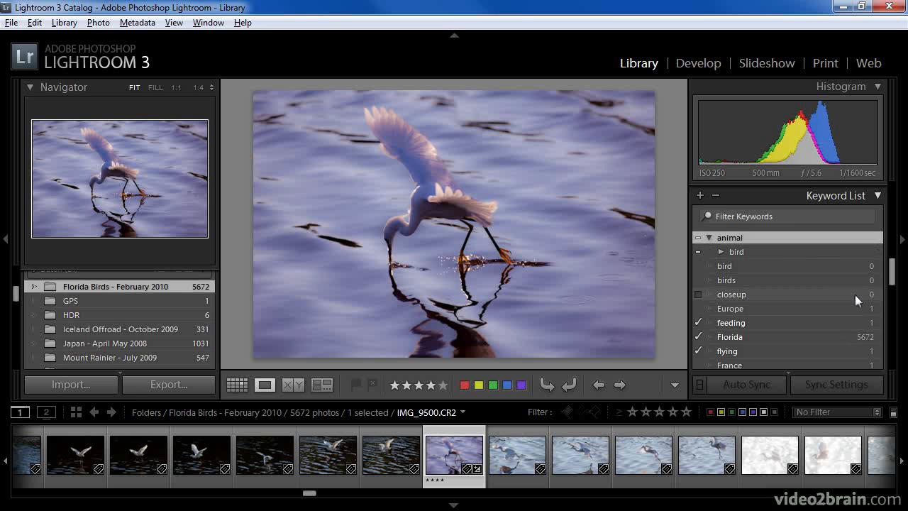
- Filter the Keyword List by "bir", and clear the filter again
left_click(766, 217)
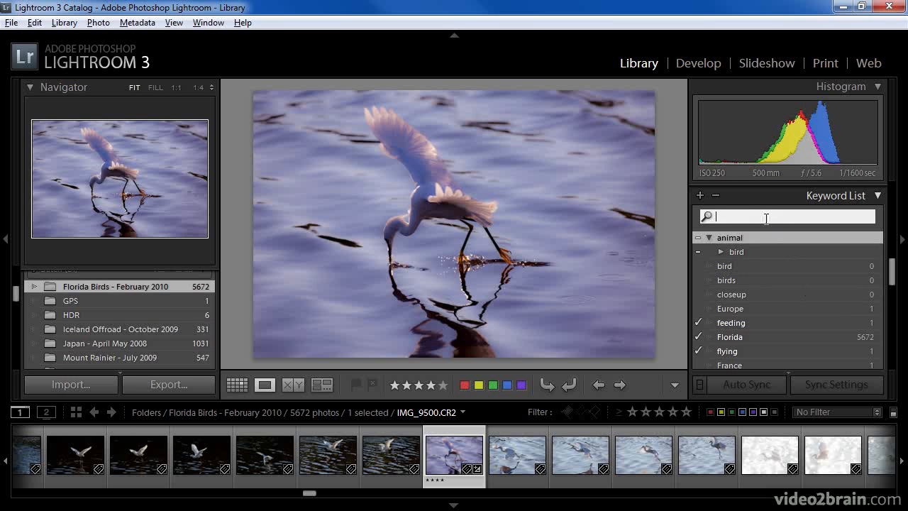
type("bir")
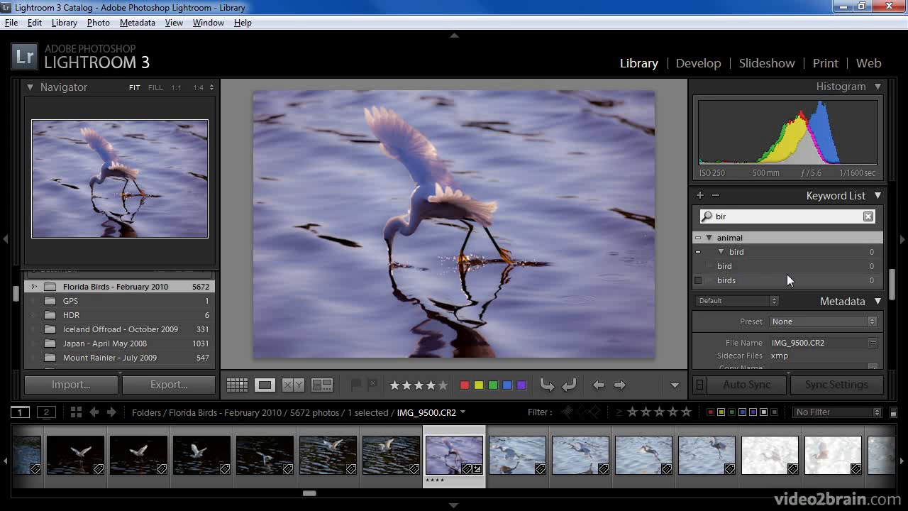
left_click(867, 217)
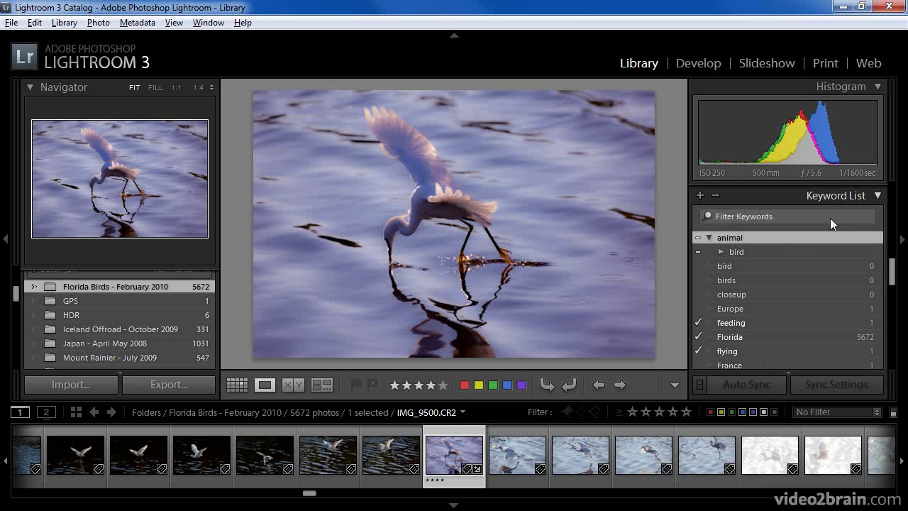
- Create the keyword tag morning with the synonym early, outside the birds keyword, and add it to the selected photo
left_click(764, 280)
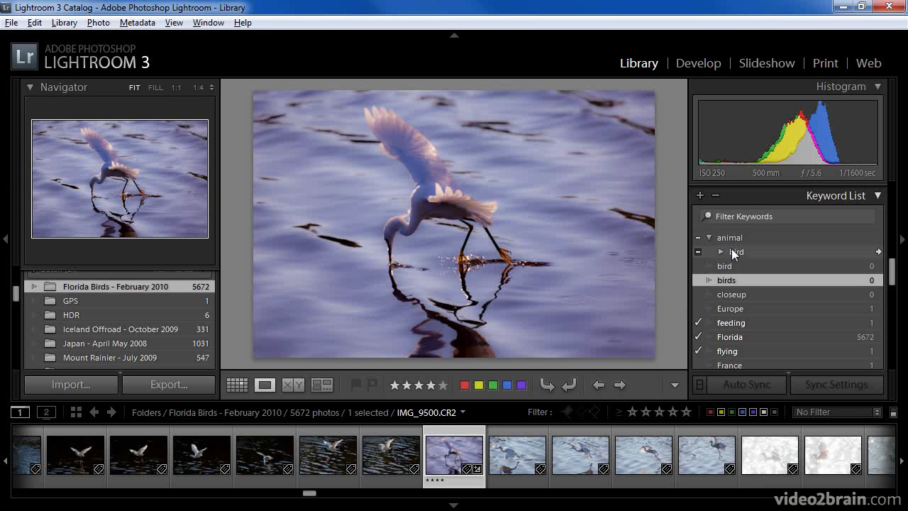
left_click(699, 195)
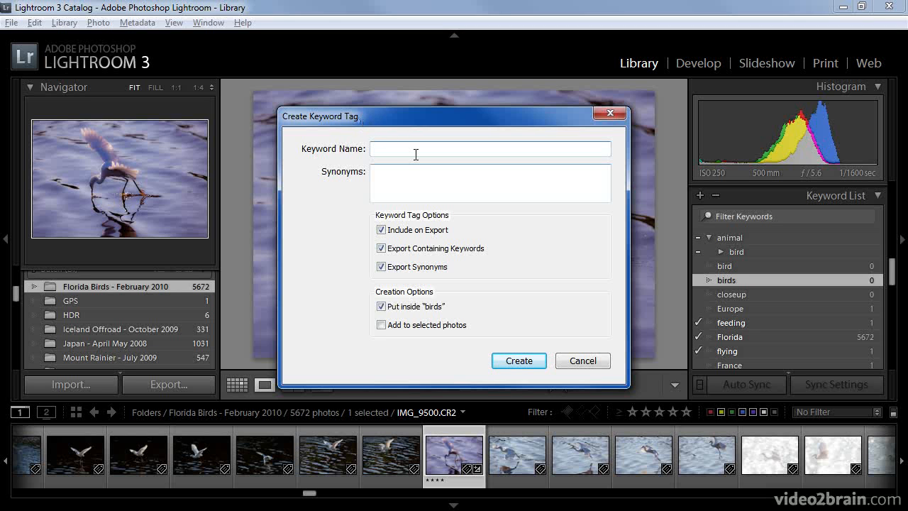
type("morning")
key("Tab")
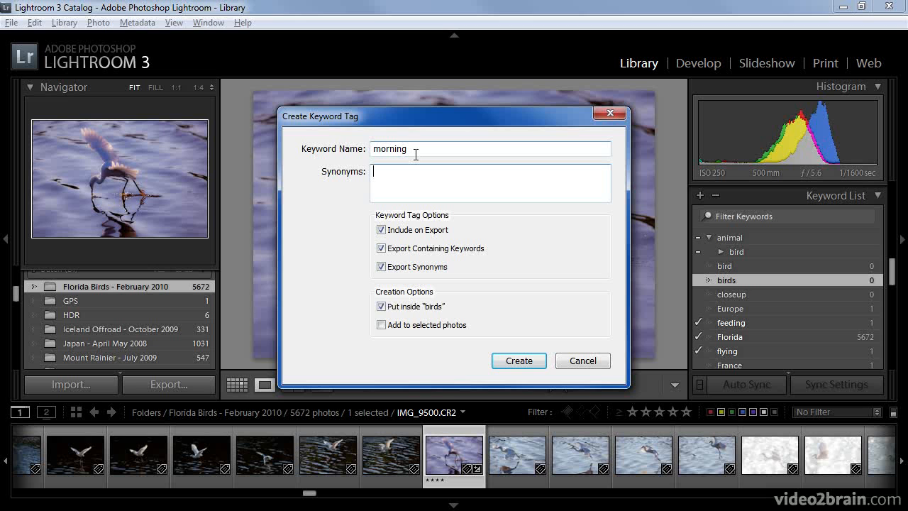
type("early")
left_click(382, 307)
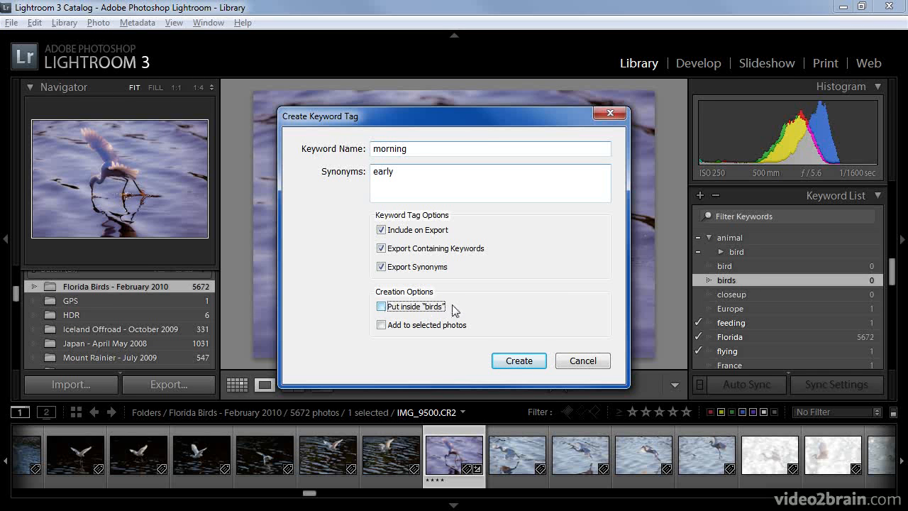
left_click(381, 326)
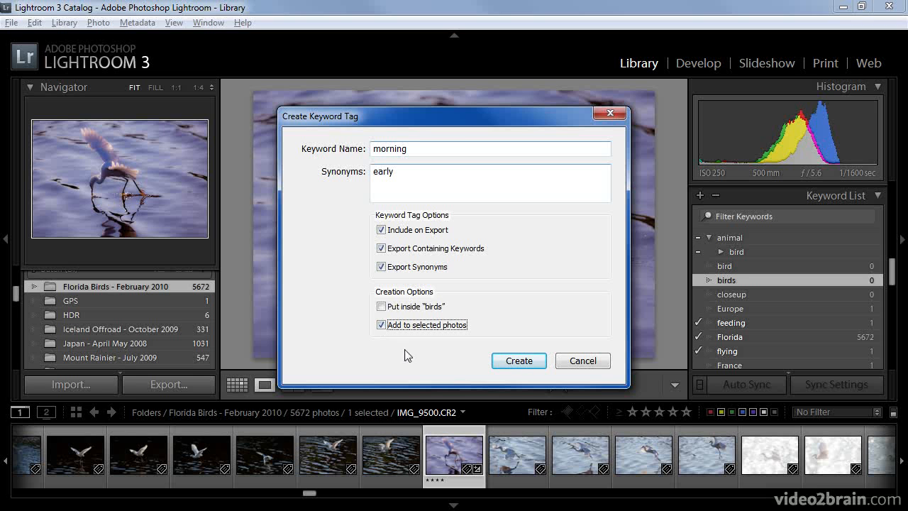
left_click(515, 361)
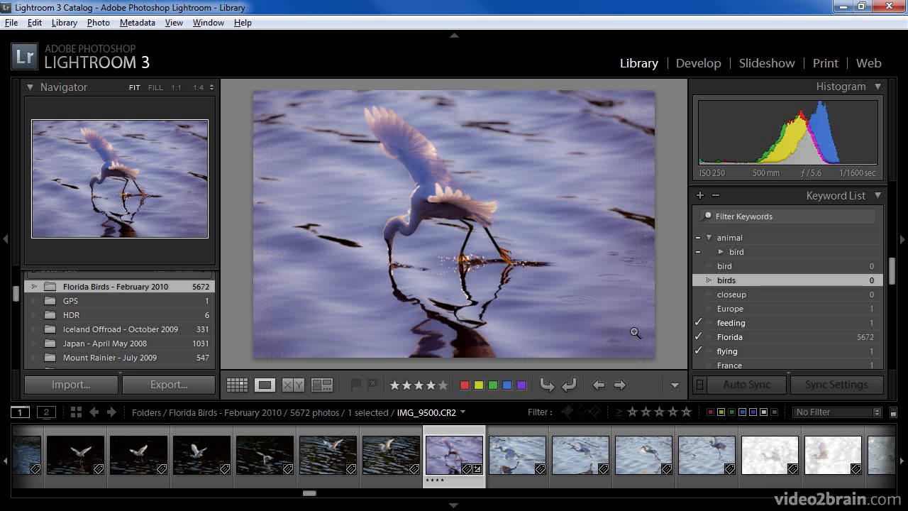
left_click_drag(893, 273, 893, 287)
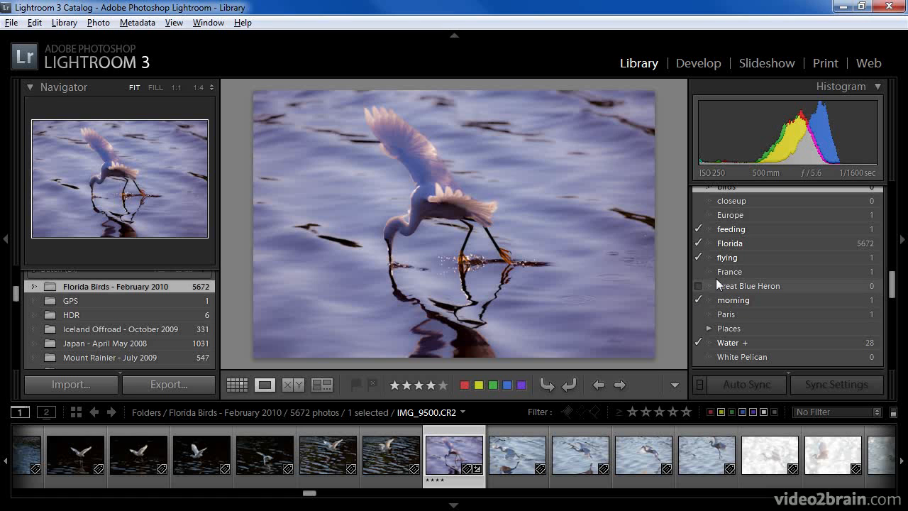
- Try deleting the Florida keyword from the Keyword List, and cancel the deletion
left_click(752, 243)
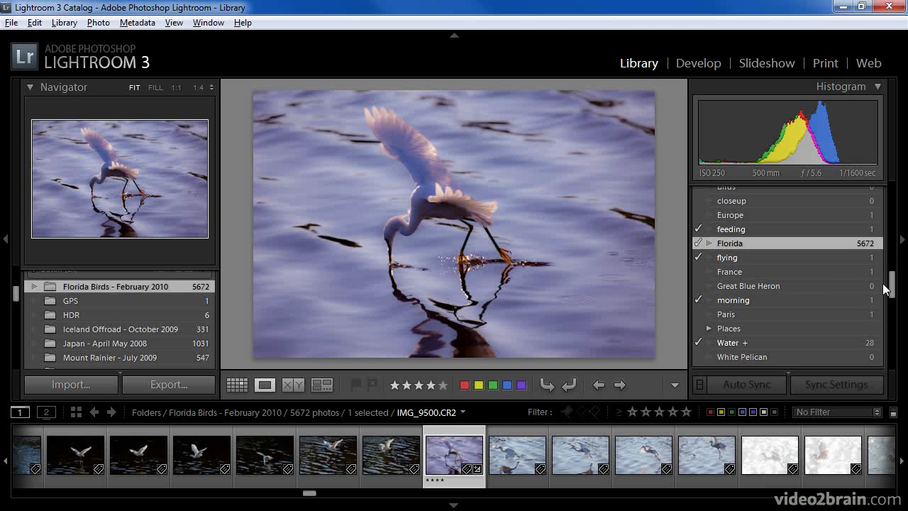
scroll(893, 283, "up", 2)
scroll(892, 282, "up", 5)
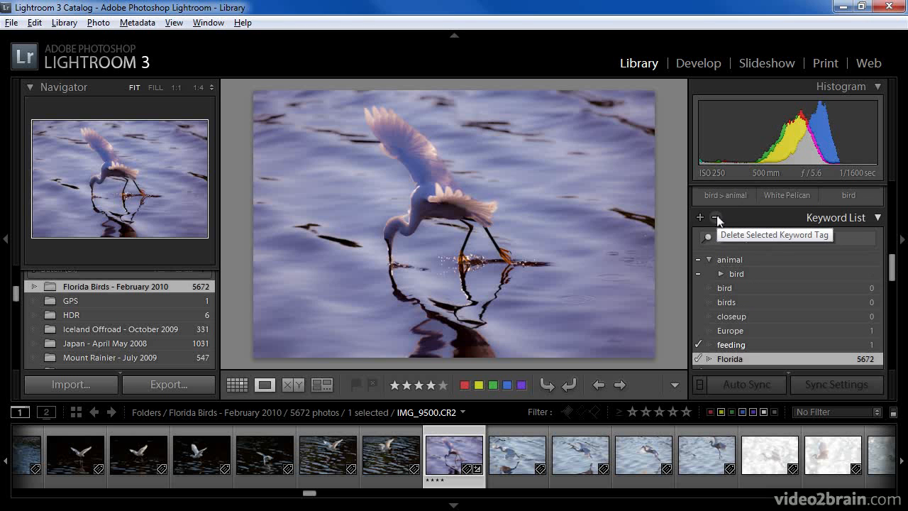
left_click(716, 218)
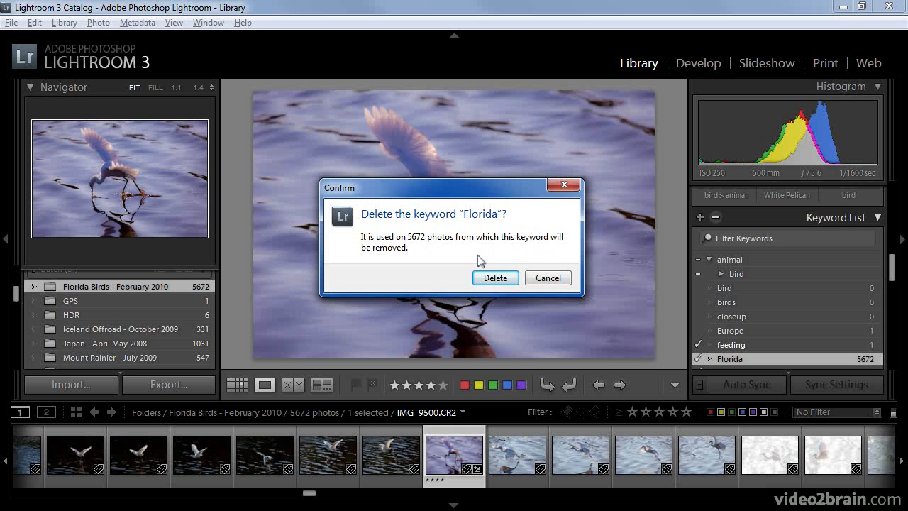
left_click(561, 276)
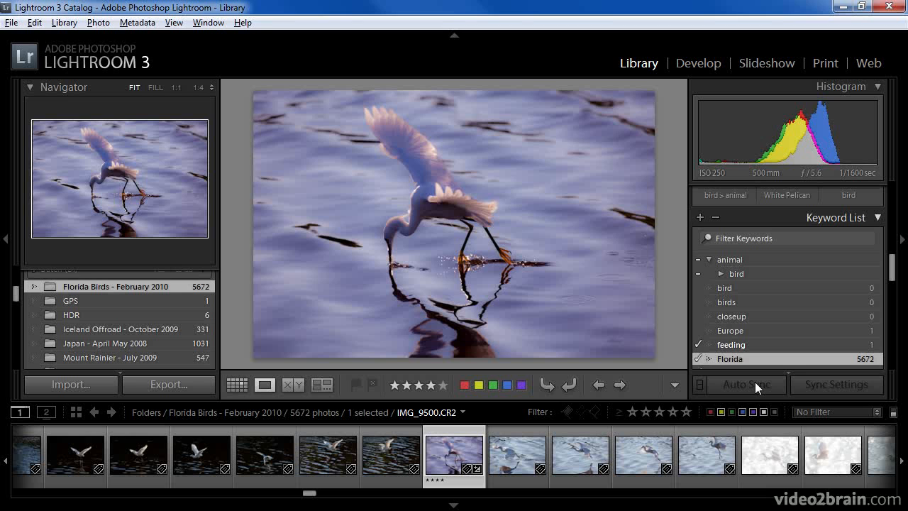
- Set the Keyword Tags display to Enter Keywords
left_click_drag(893, 267, 896, 234)
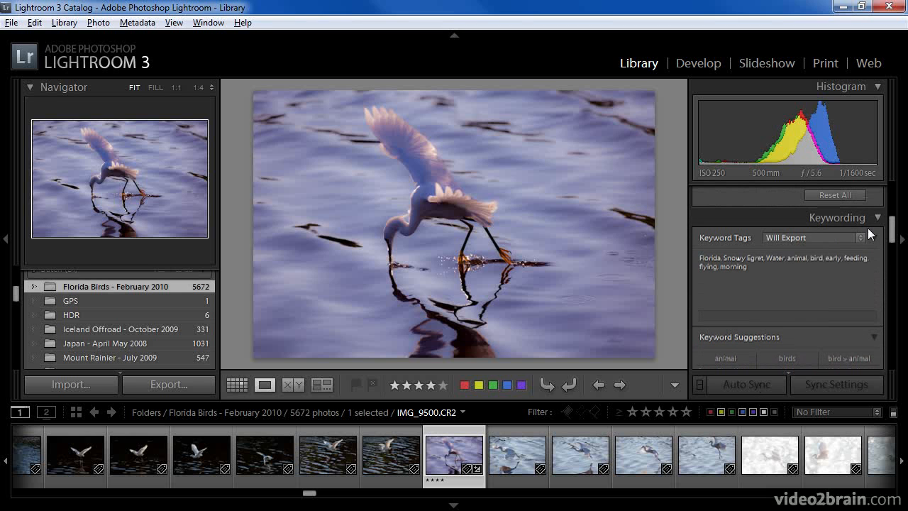
left_click(851, 238)
left_click(768, 255)
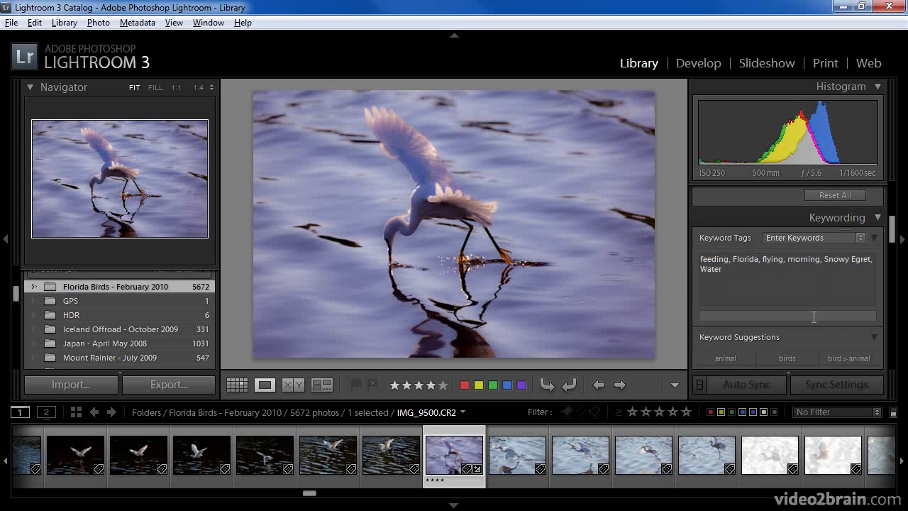
- Add the keyword Great Blue Heron to the folder's first photo, _MG_2325.CR2
left_click_drag(313, 497, 13, 494)
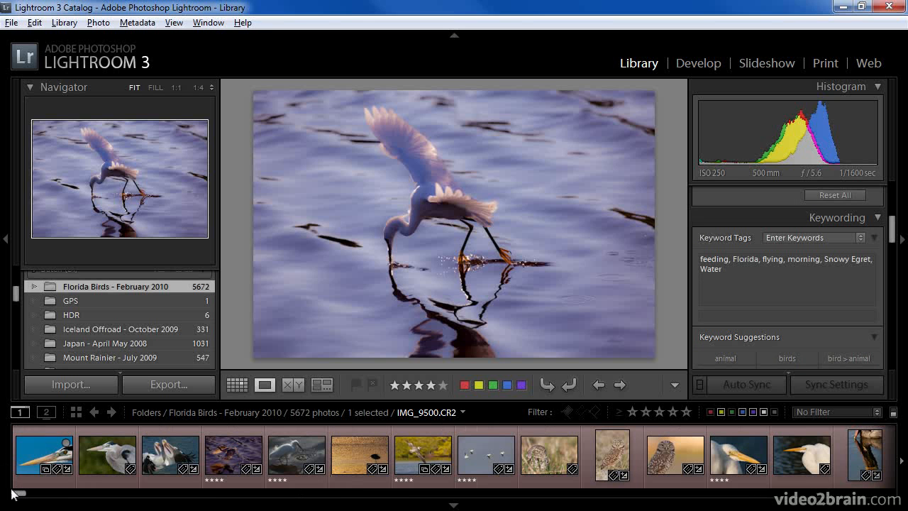
left_click(45, 451)
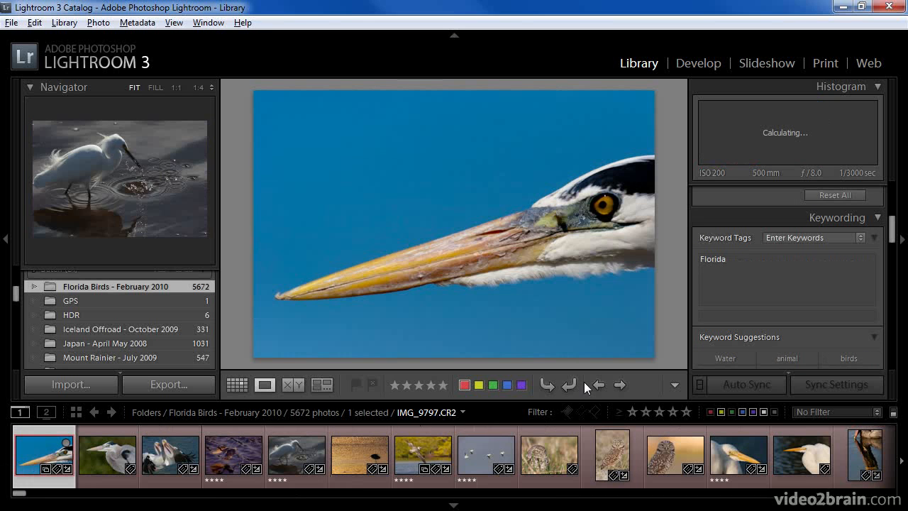
left_click(774, 277)
type(", Great Blue Heron")
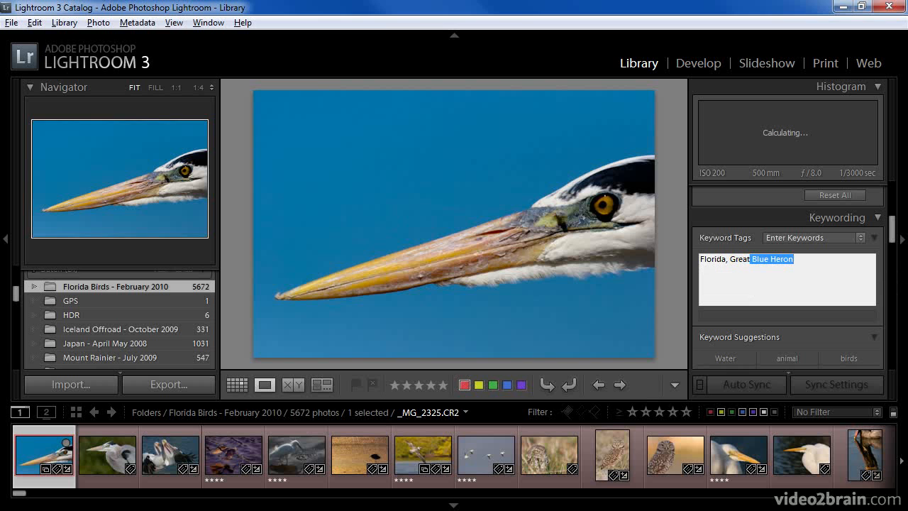
key("Tab")
key("Return")
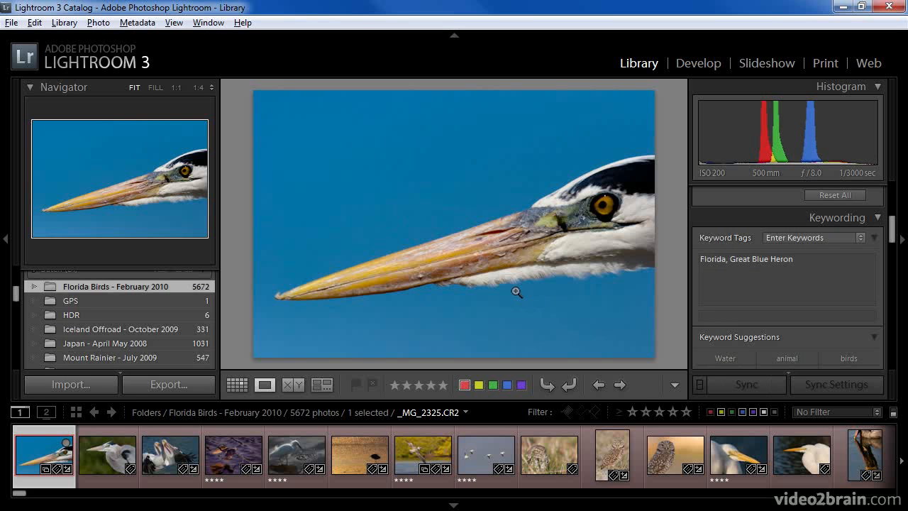
- Synchronize the metadata of _MG_2325.CR2, including its keywords Florida and Great Blue Heron, to _MG_3275.CR2, and check both photos' keywords
left_click(103, 459, "ctrl")
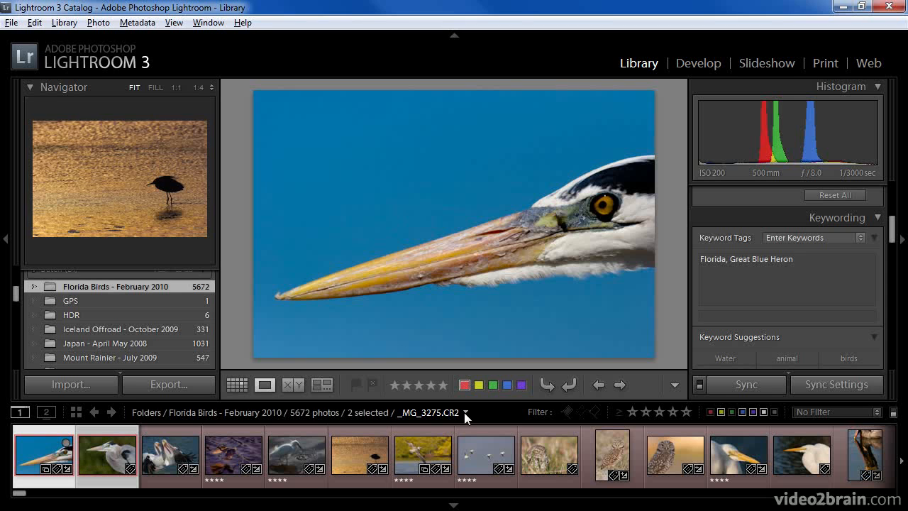
left_click(766, 386)
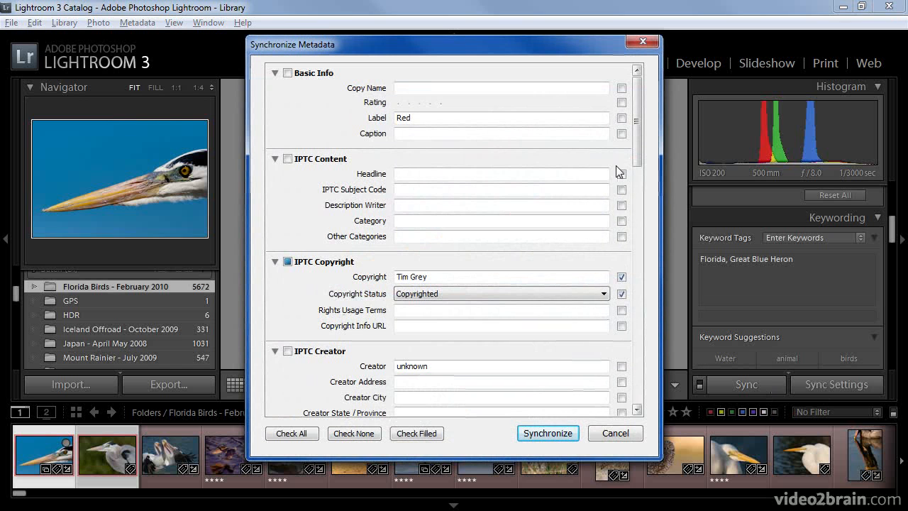
left_click_drag(636, 110, 634, 354)
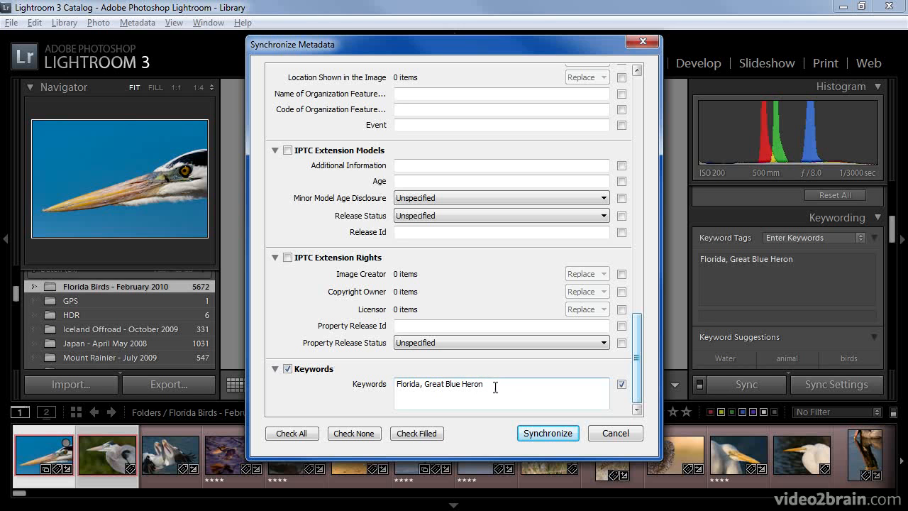
left_click(532, 434)
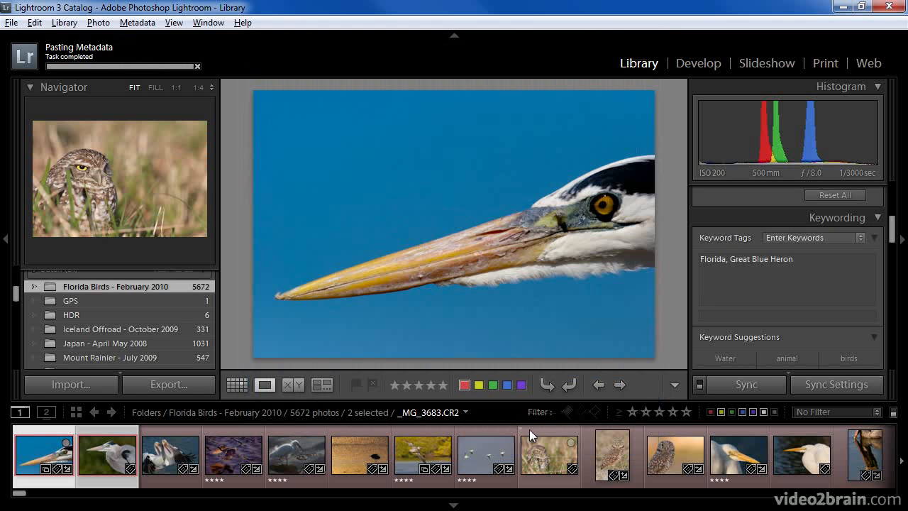
left_click(97, 456)
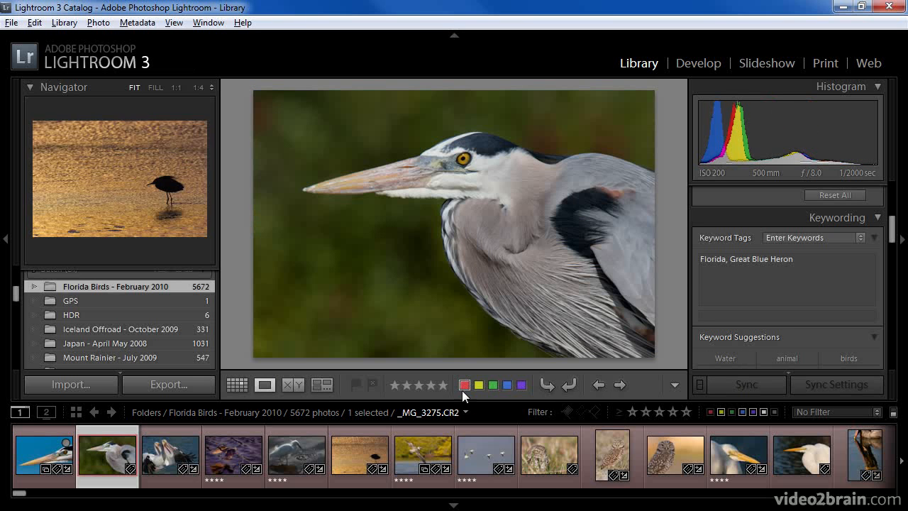
left_click(43, 454)
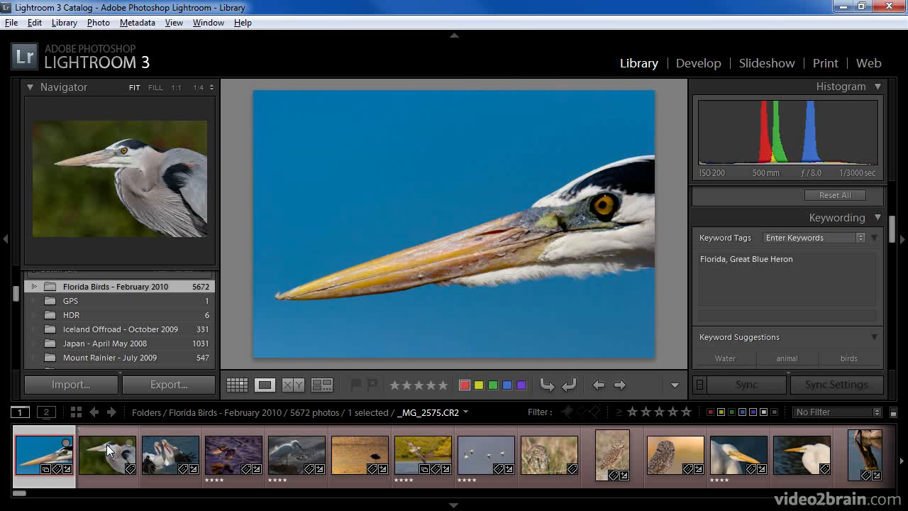
- Select the three adjacent owl photos from _MG_3683.CR2 to _MG_4069.CR2 and enable Auto Sync for them, dismissing the Synchronize Metadata dialog
left_click(541, 451)
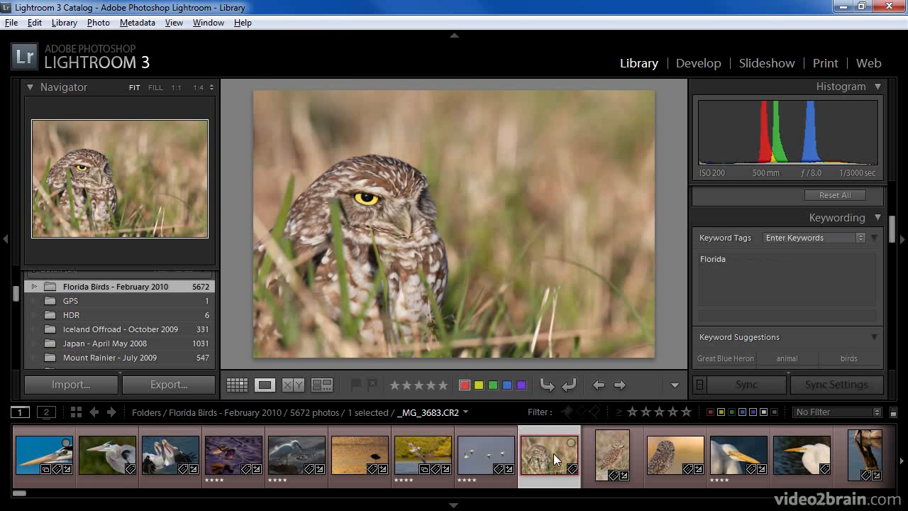
left_click(657, 462, "shift")
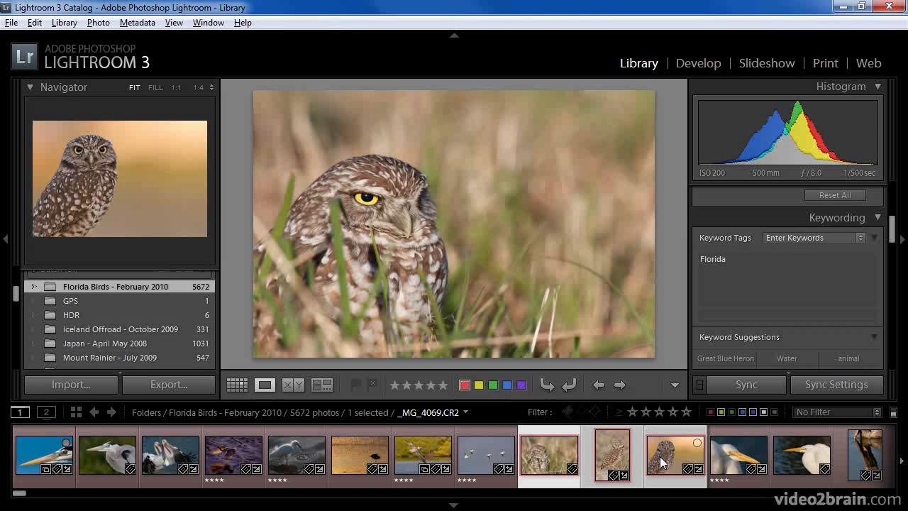
left_click(700, 387)
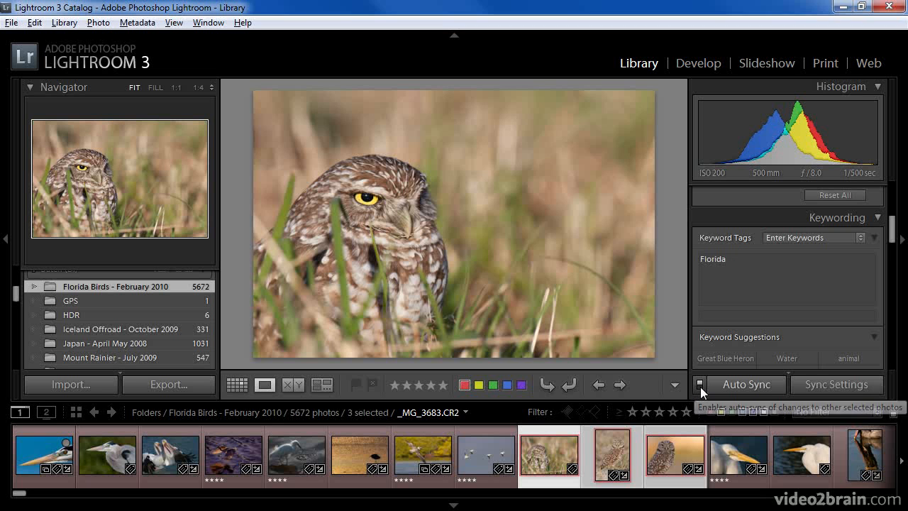
left_click(755, 385)
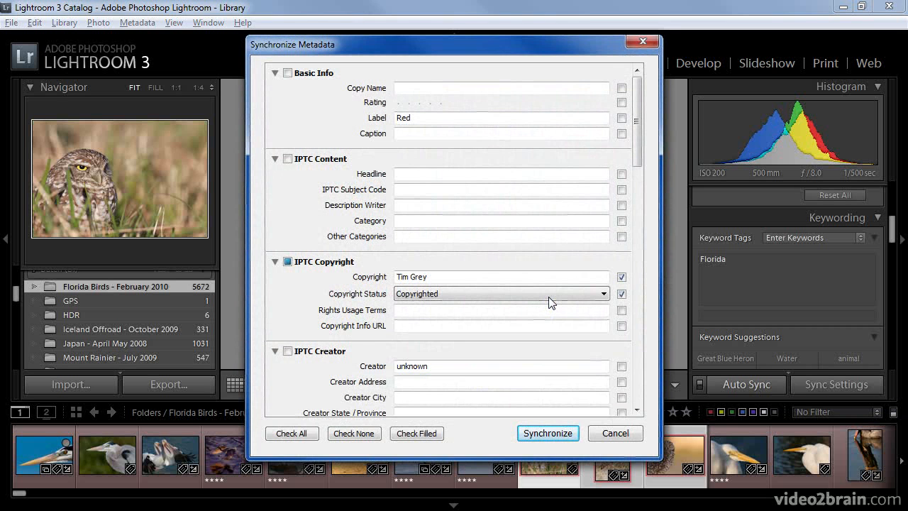
left_click(611, 433)
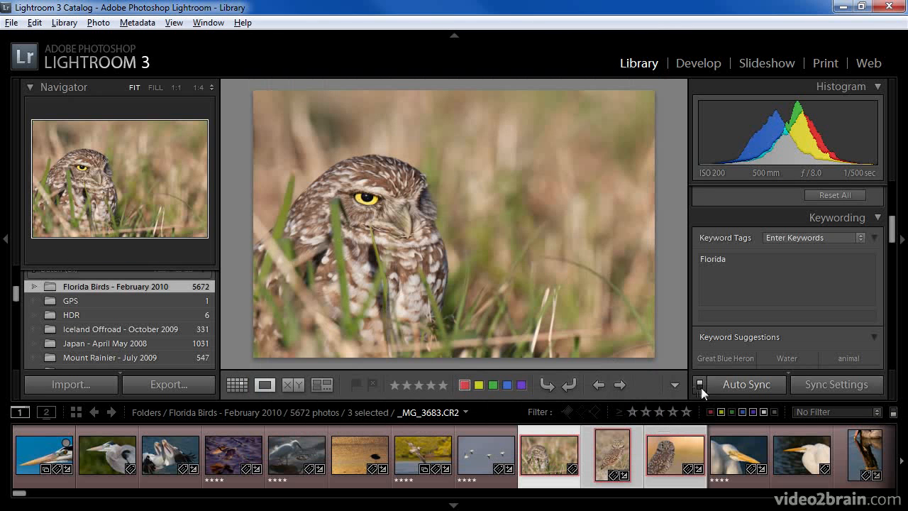
- Add the keyword Burrowing Owl after Florida for the three selected owl photos
left_click(776, 277)
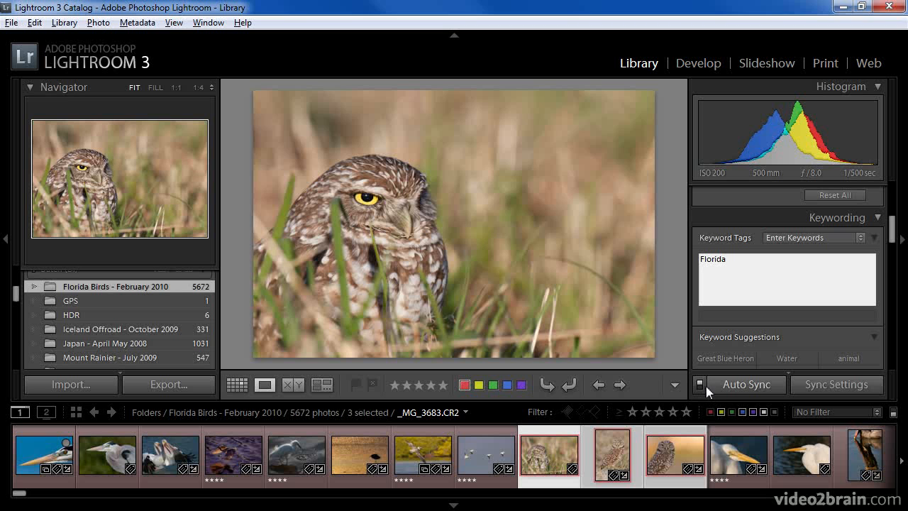
left_click(745, 271)
type(", ")
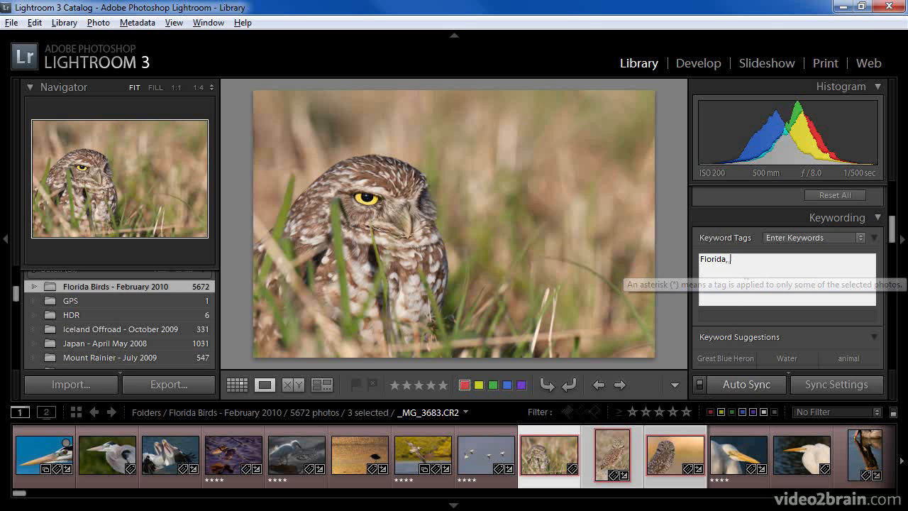
type("Burr")
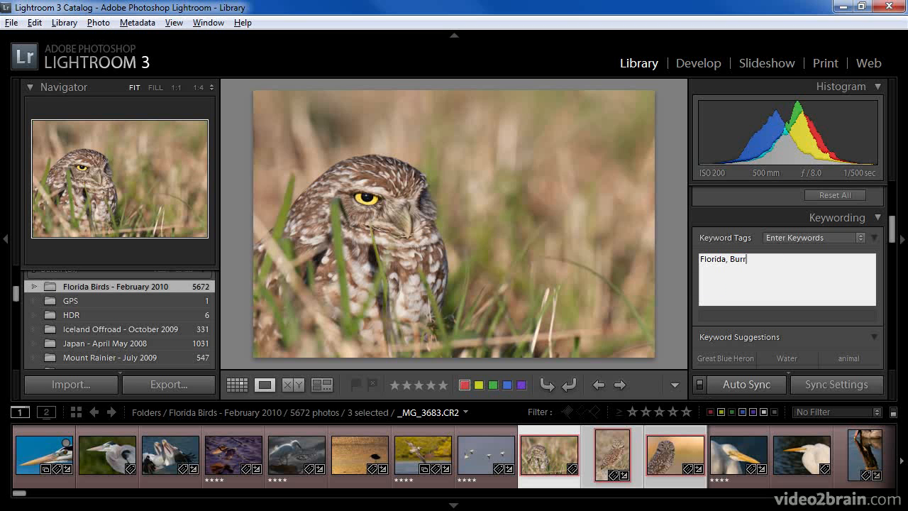
type("owing Owl")
key("Return")
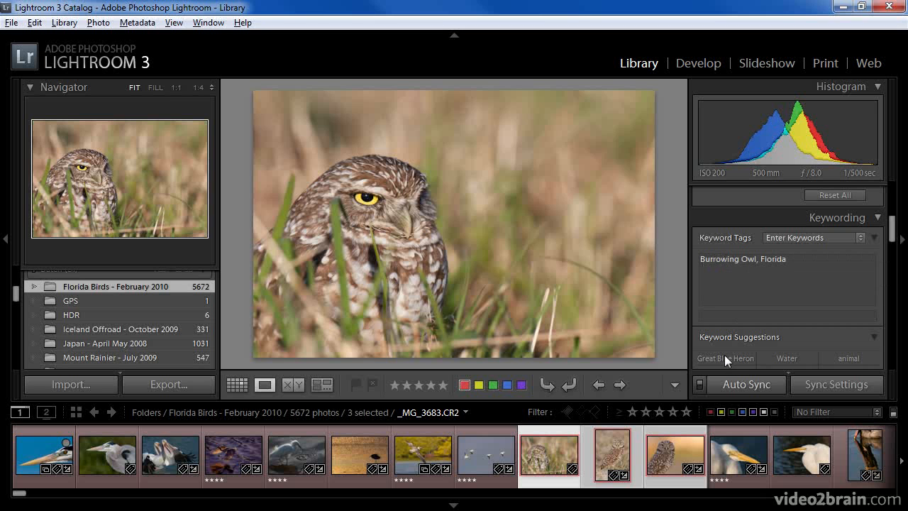
- Check the keywords of the owl photos _MG_3683.CR2, _MG_3916.CR2 and _MG_4069.CR2 one by one, ending on _MG_3683.CR2
left_click(523, 449)
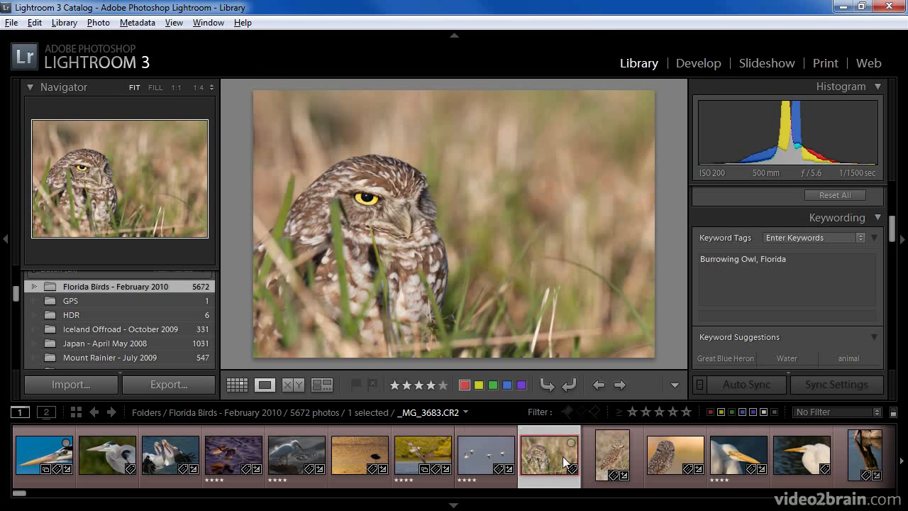
left_click(607, 450)
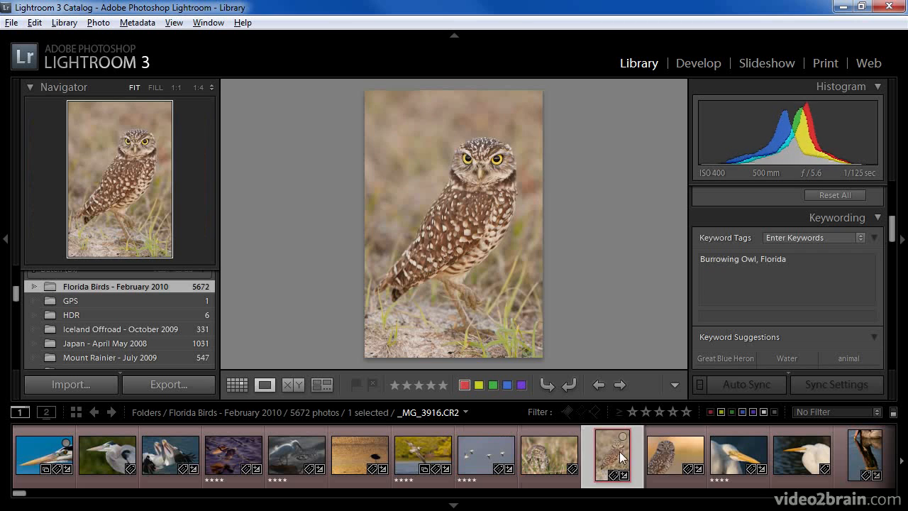
left_click(658, 454)
left_click(609, 449)
left_click(560, 446)
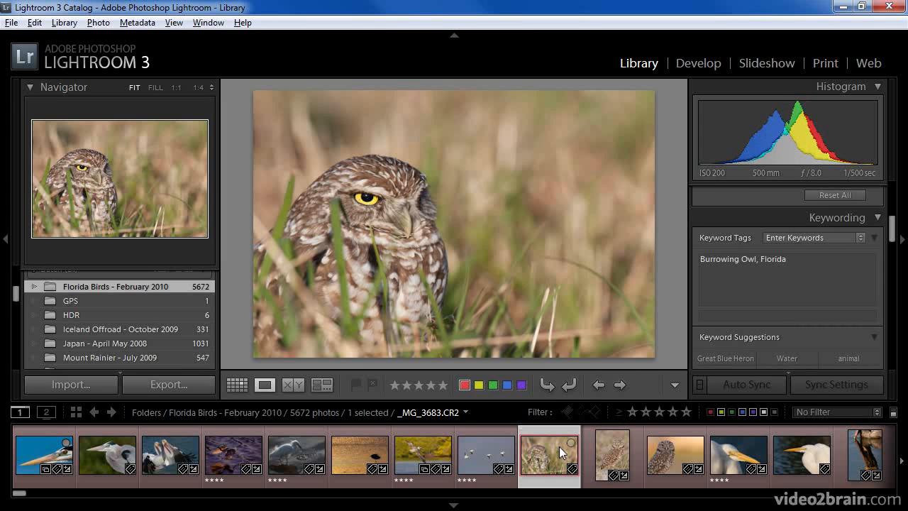